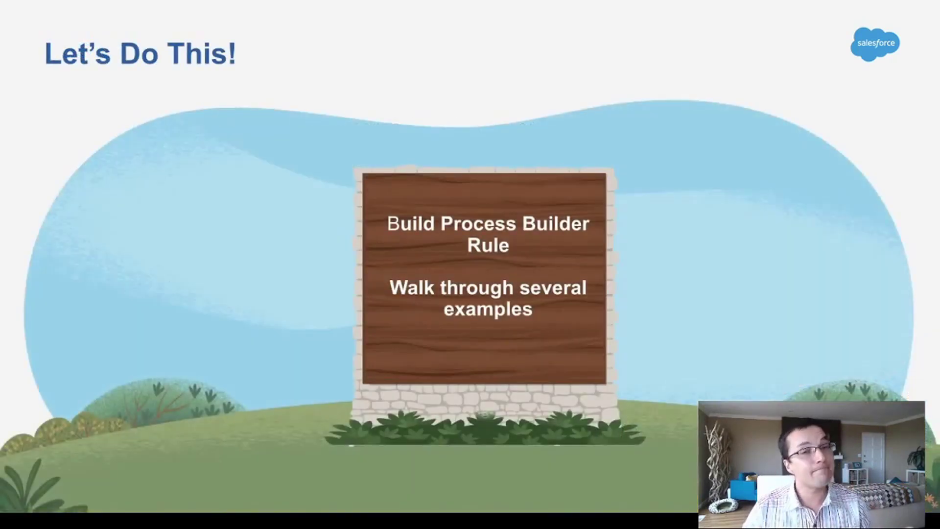
Leave the slideshow and bring up the Salesforce home page showing the webinar instructions
key(alt+Tab)
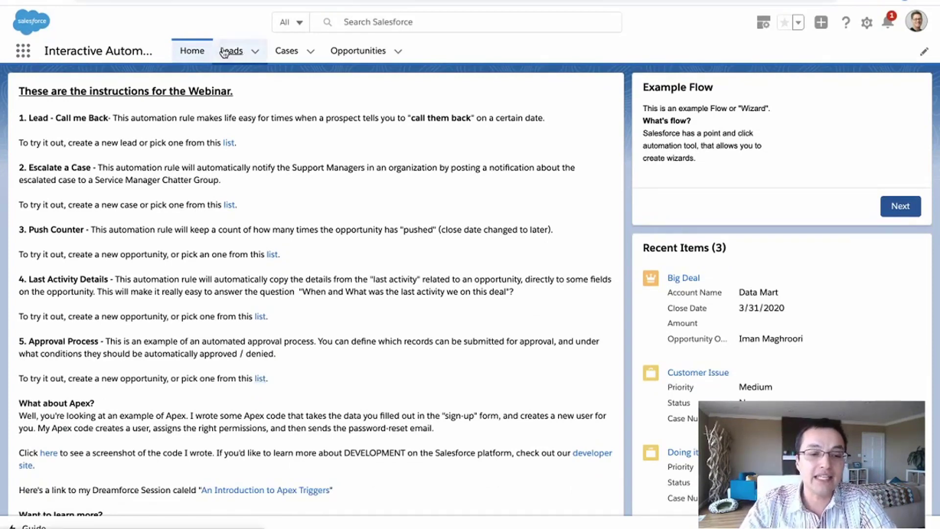
Open the first lead's record from the Leads list and start editing its fields
click(228, 51)
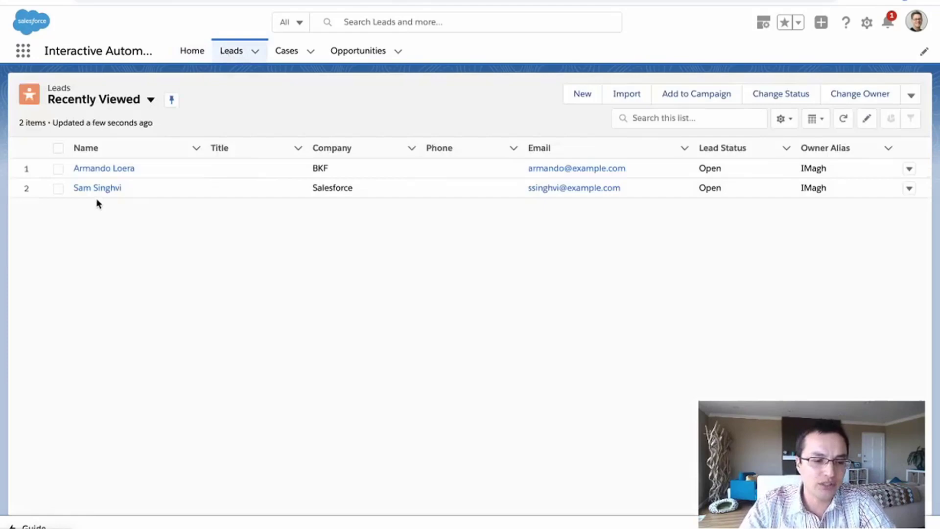
click(100, 173)
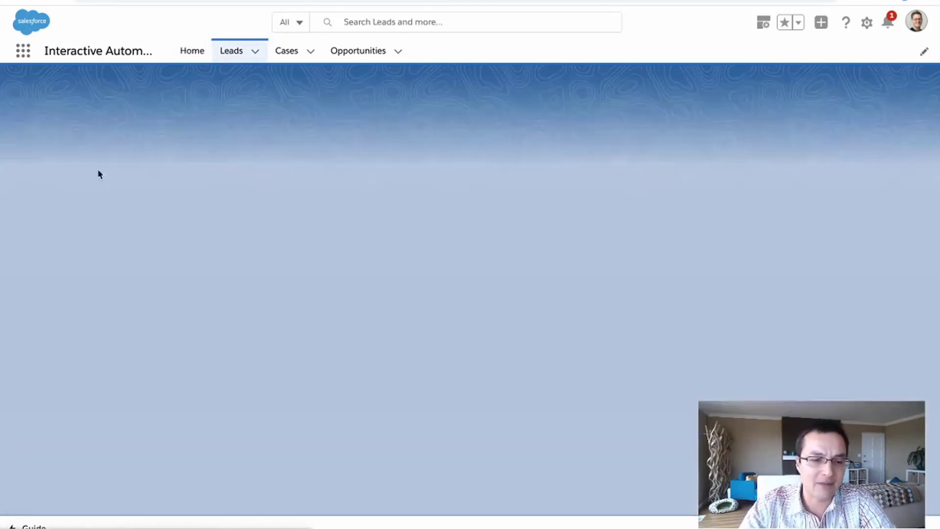
scroll(286, 328, down, 4)
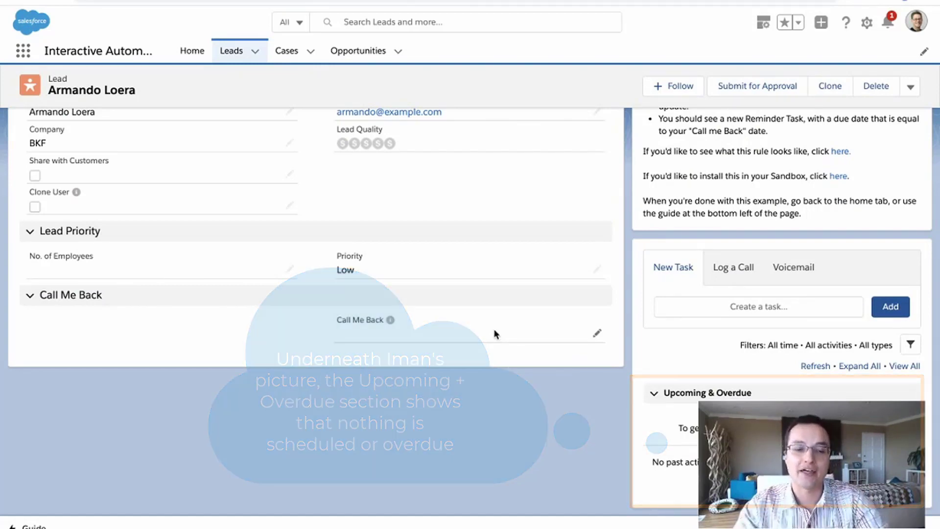
double_click(494, 332)
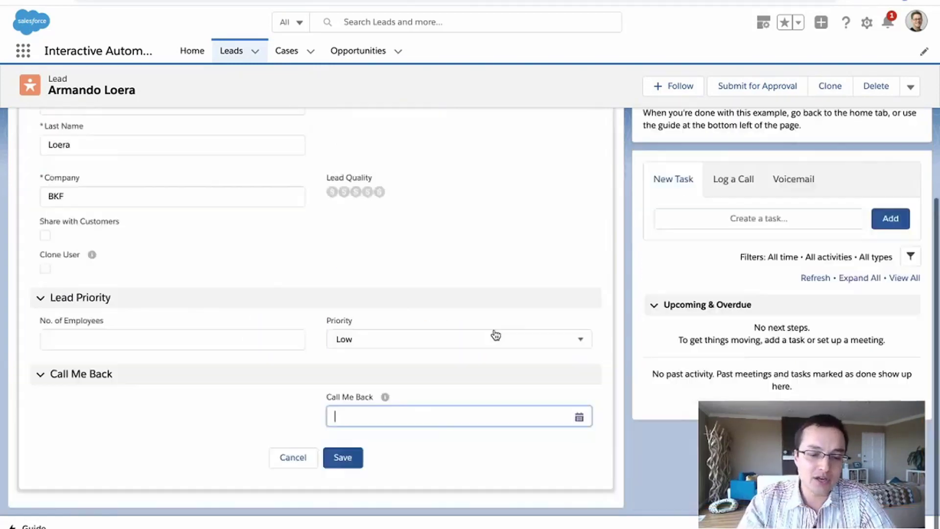
Set the lead's Call Me Back date to July 1, 2020 and save the lead
click(438, 417)
scroll(439, 417, down, 1)
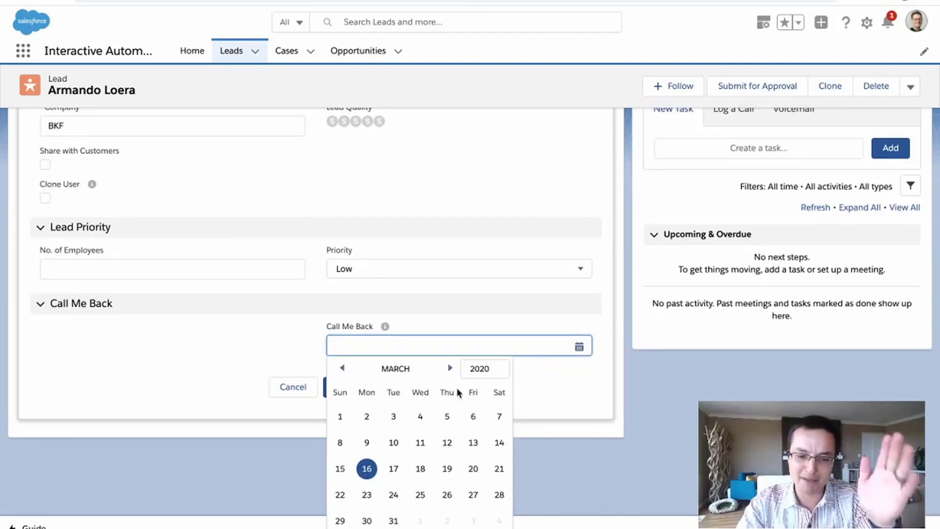
click(449, 368)
click(450, 368)
click(450, 369)
click(449, 368)
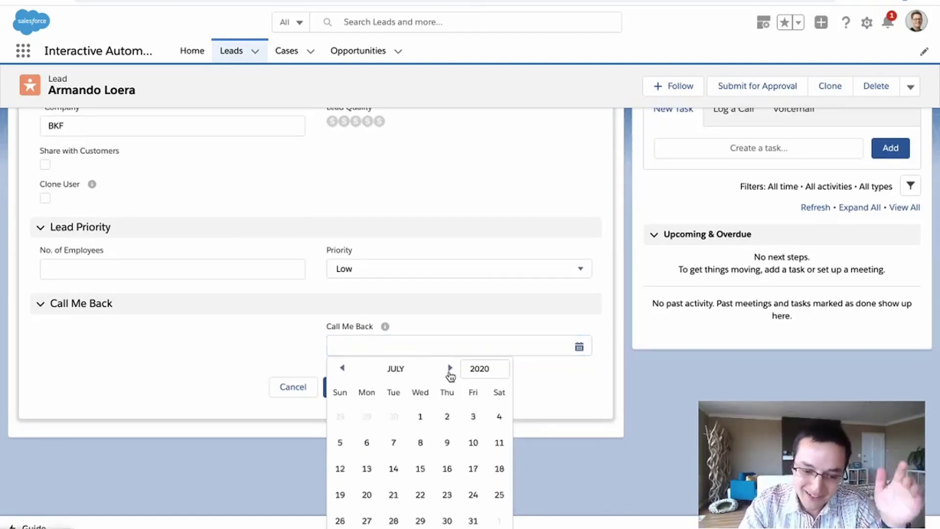
click(420, 417)
click(346, 457)
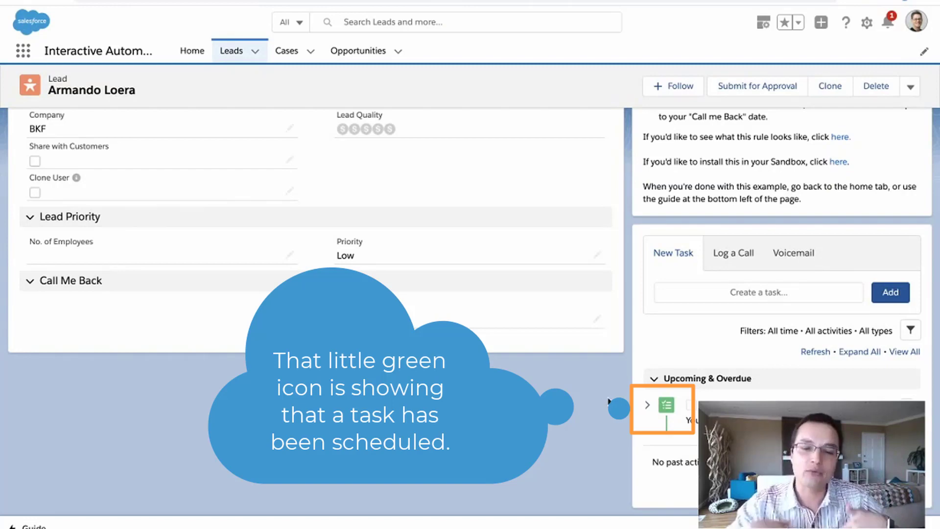
click(867, 22)
Go to Setup and open Process Builder through a Quick Find search for 'proc'
click(812, 62)
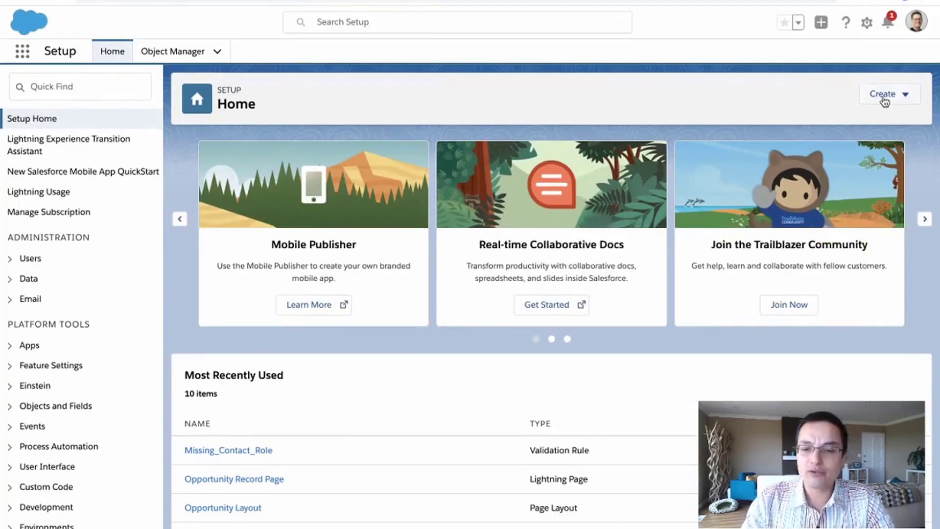
click(884, 101)
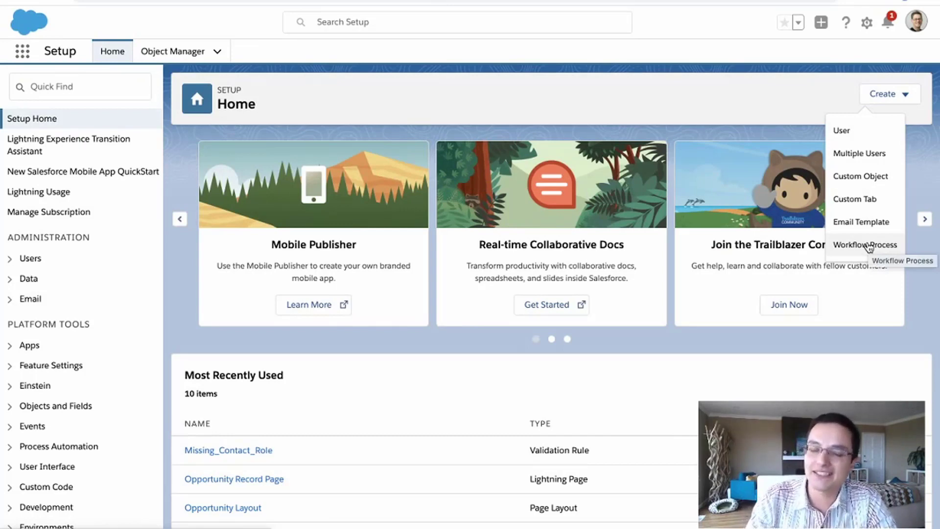
click(74, 87)
text(pr)
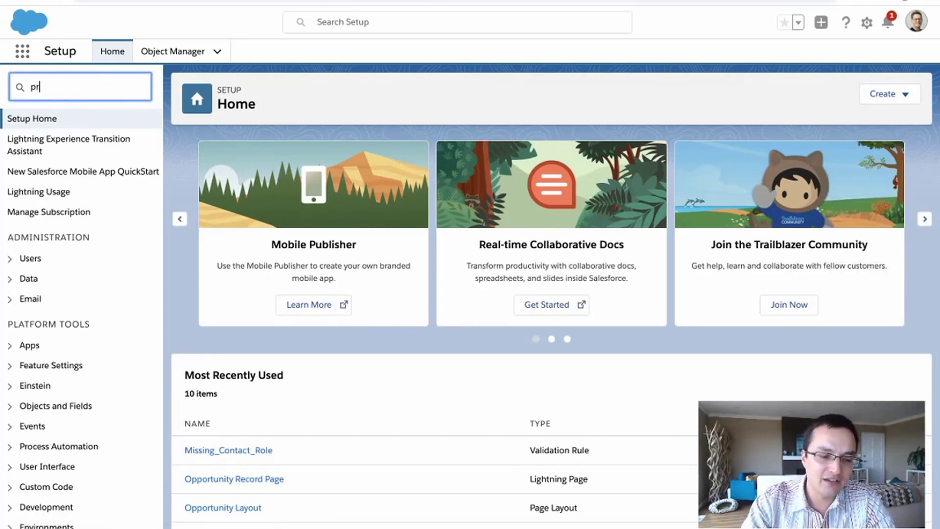
text(oc)
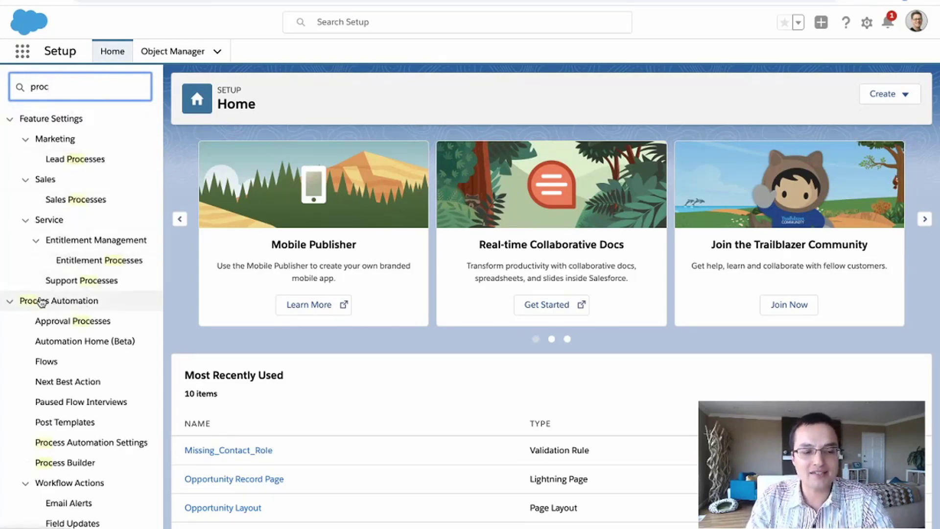
scroll(96, 302, down, 1)
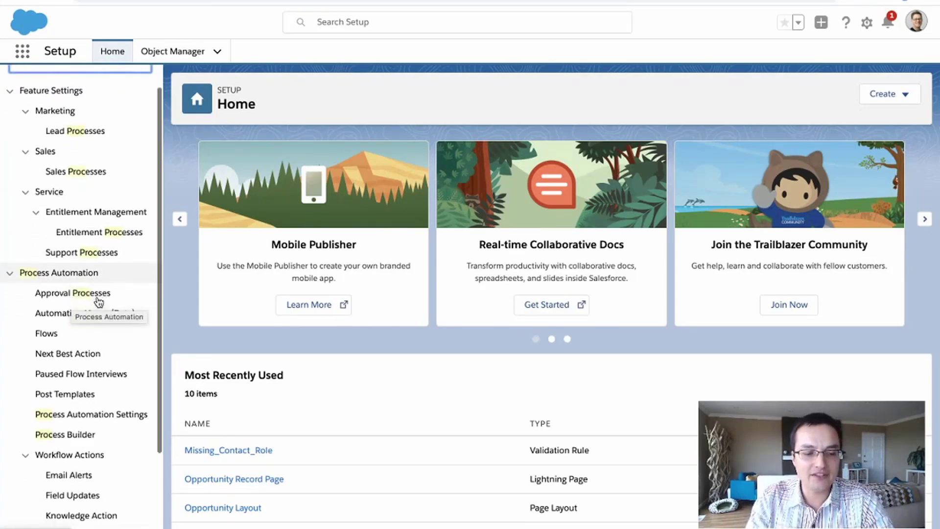
scroll(63, 384, down, 2)
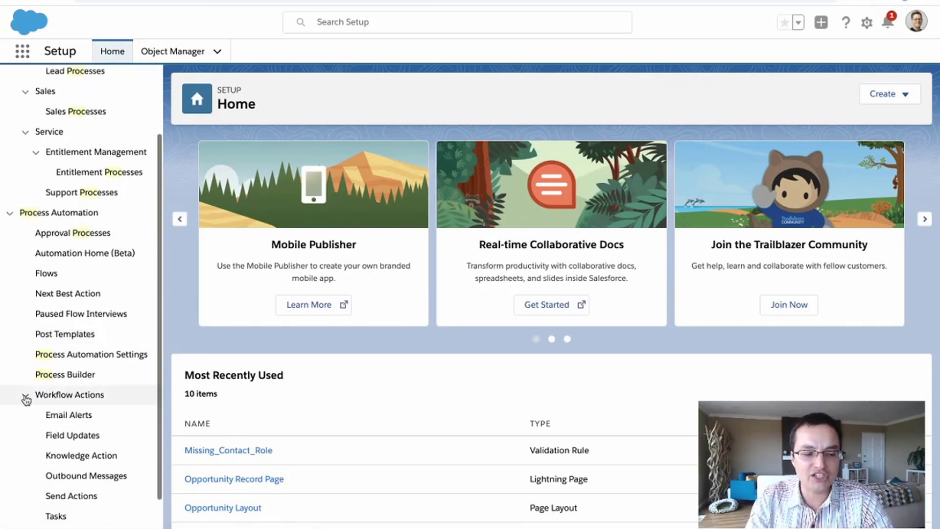
click(26, 397)
click(35, 443)
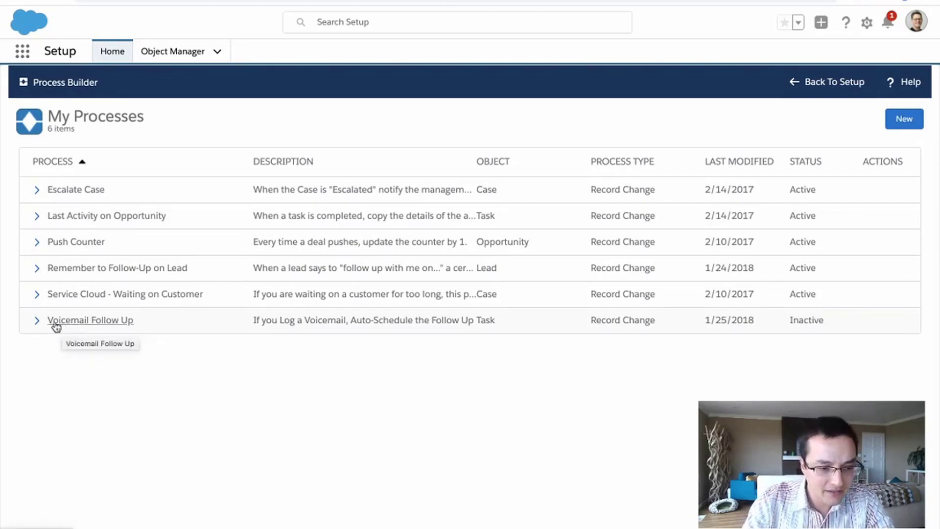
Expand Remember to Follow-Up on Lead and open its Version 4 on the canvas
click(37, 269)
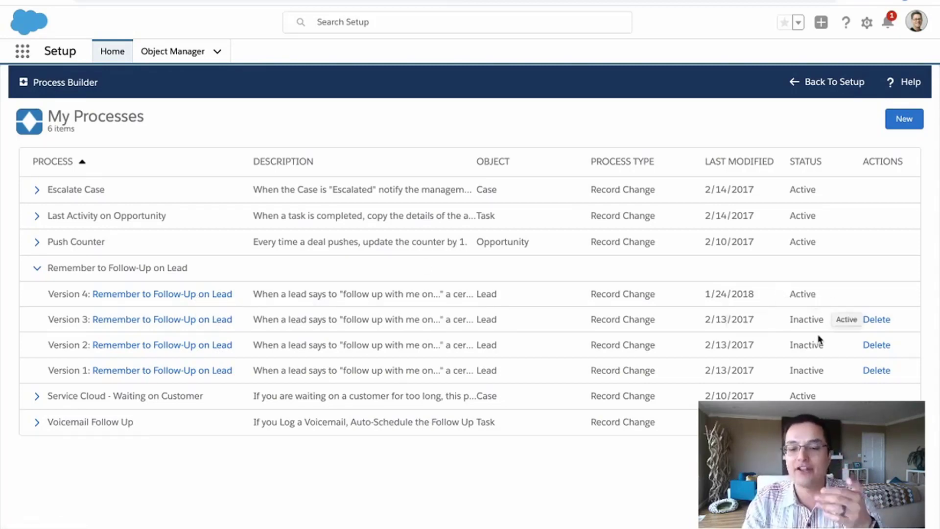
click(226, 294)
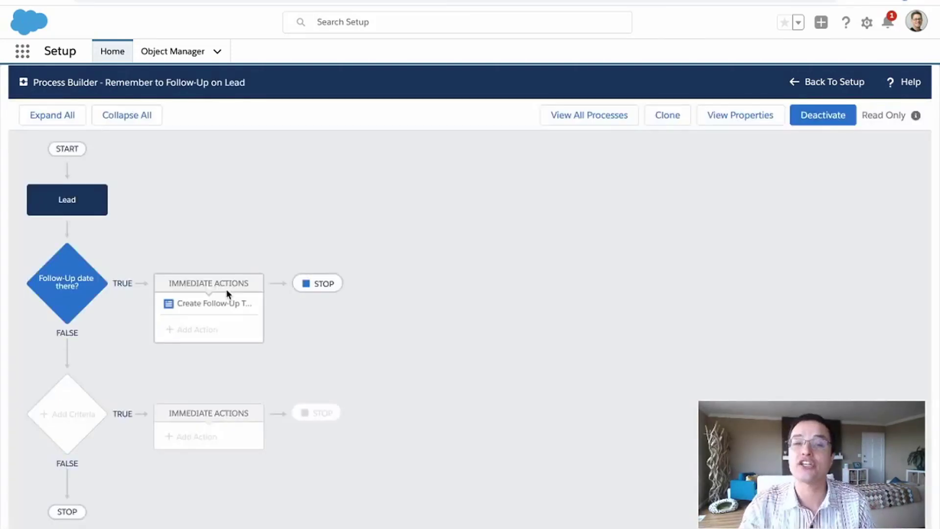
Cancel a clone, then inspect the Lead trigger, follow-up date criteria and Create Follow-Up Task action
click(667, 124)
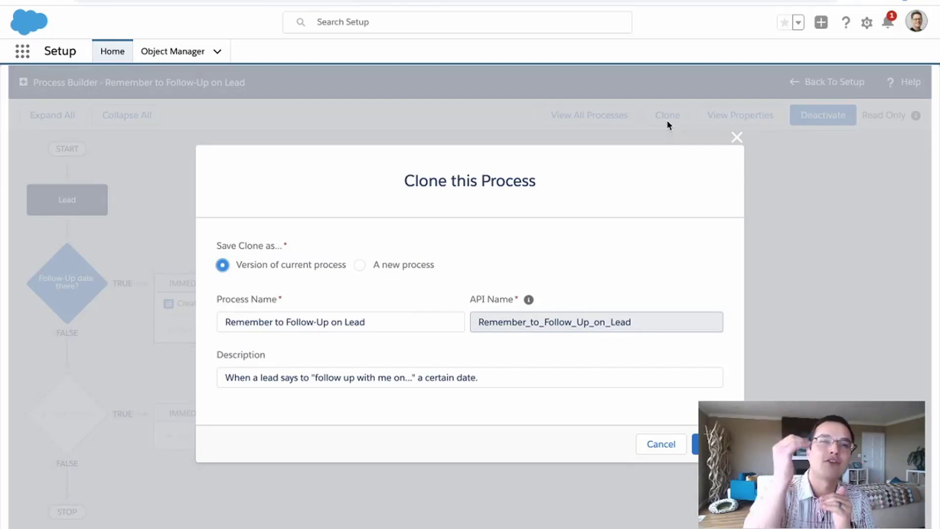
click(662, 444)
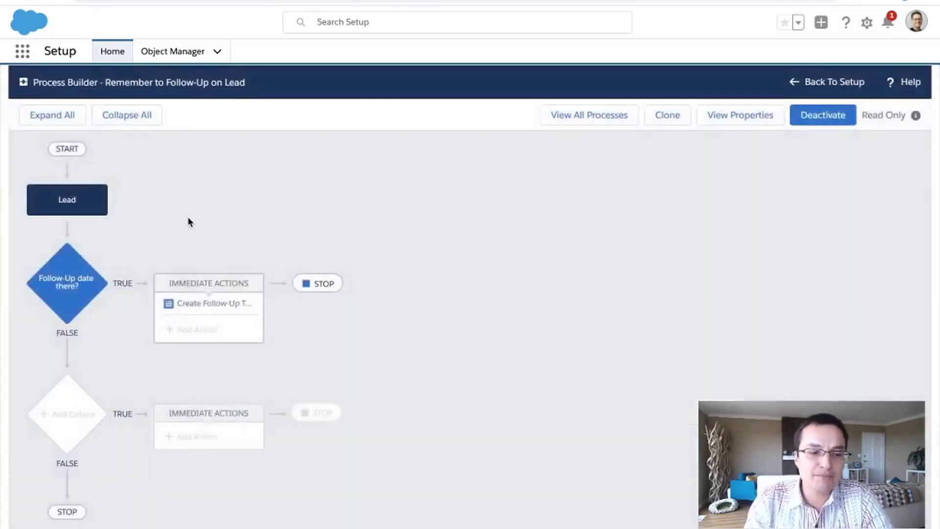
click(79, 191)
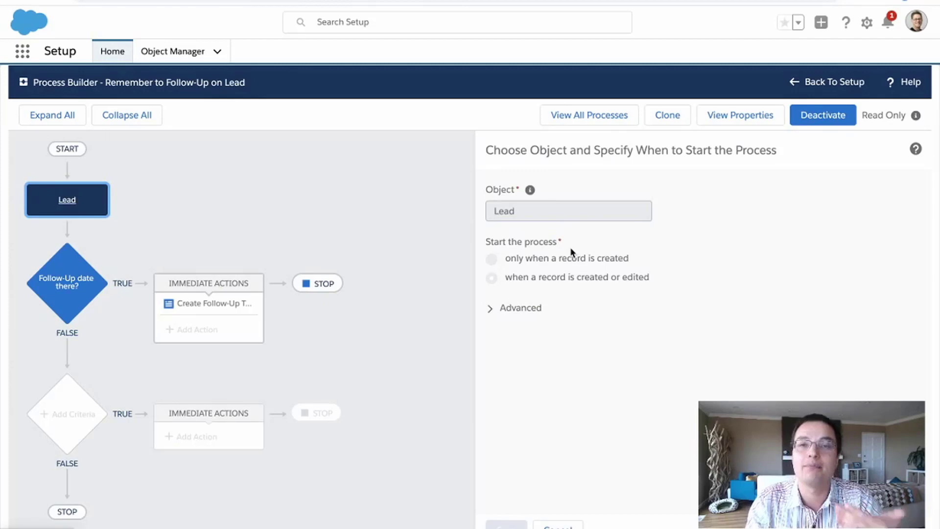
click(61, 289)
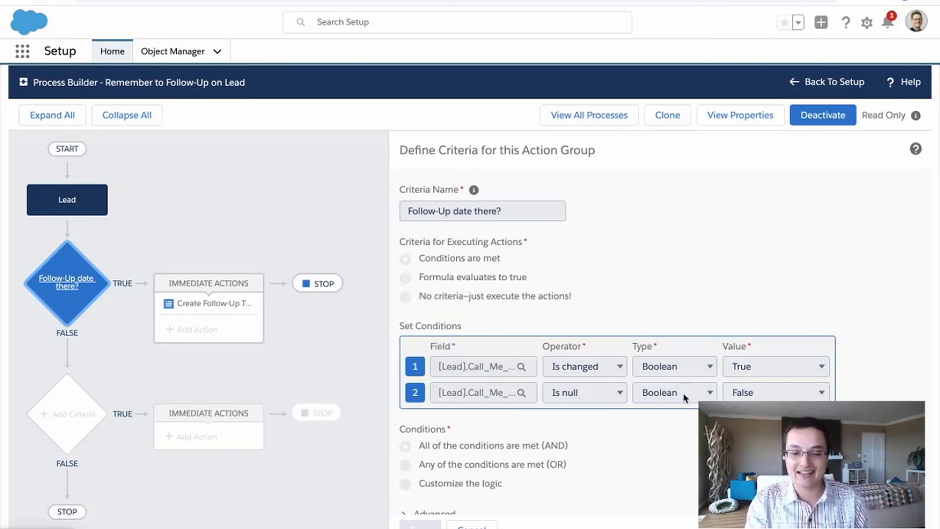
click(240, 307)
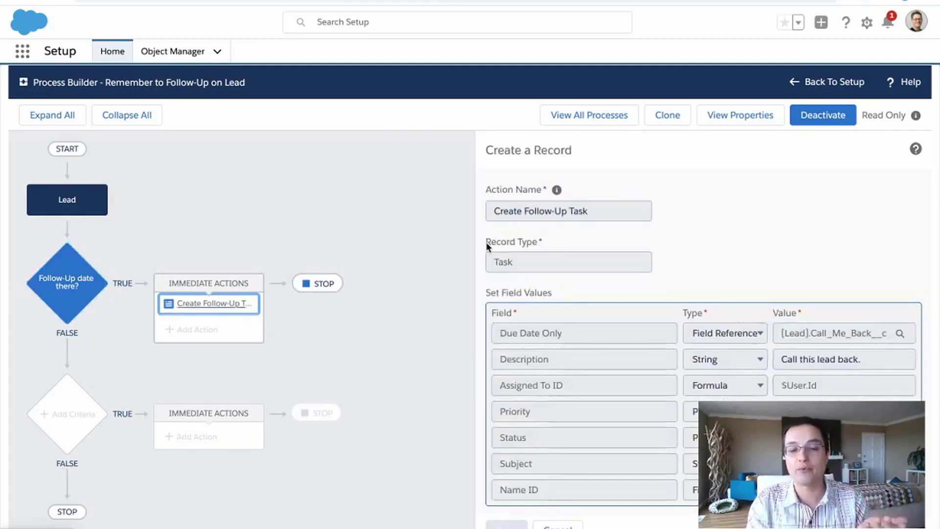
scroll(488, 246, down, 1)
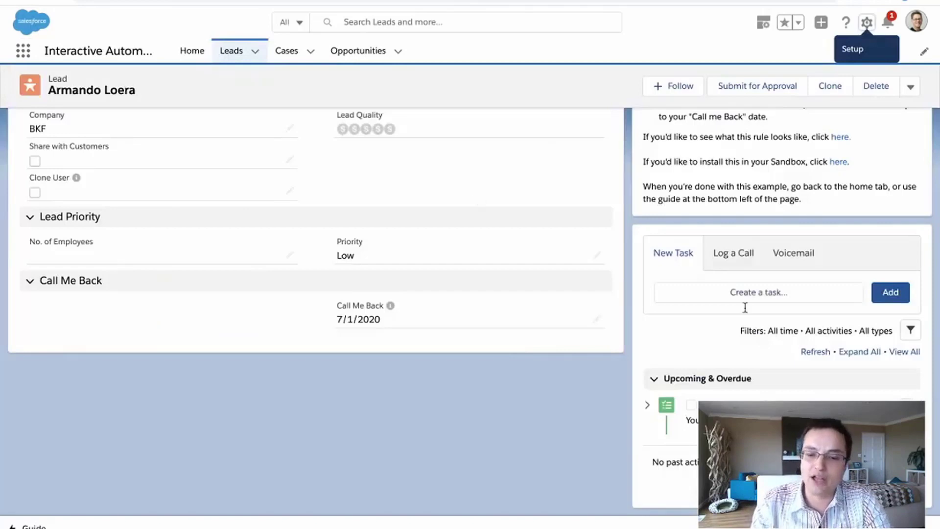
Log a voicemail on the lead, then return to the Process Builder tab
click(798, 252)
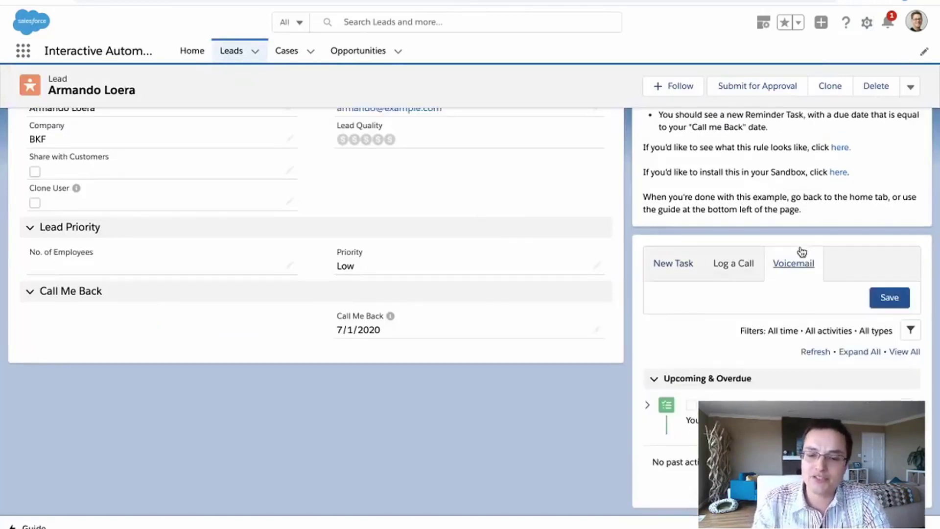
click(890, 298)
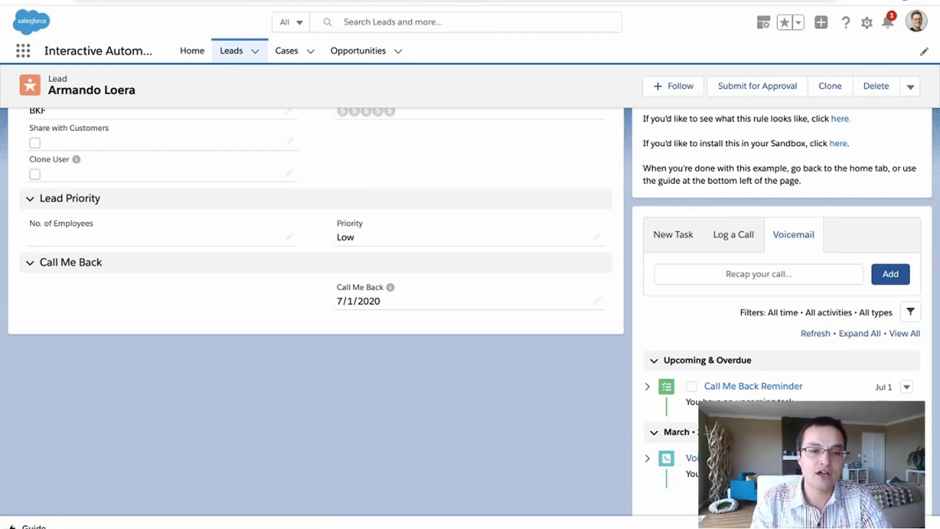
key(ctrl+Tab)
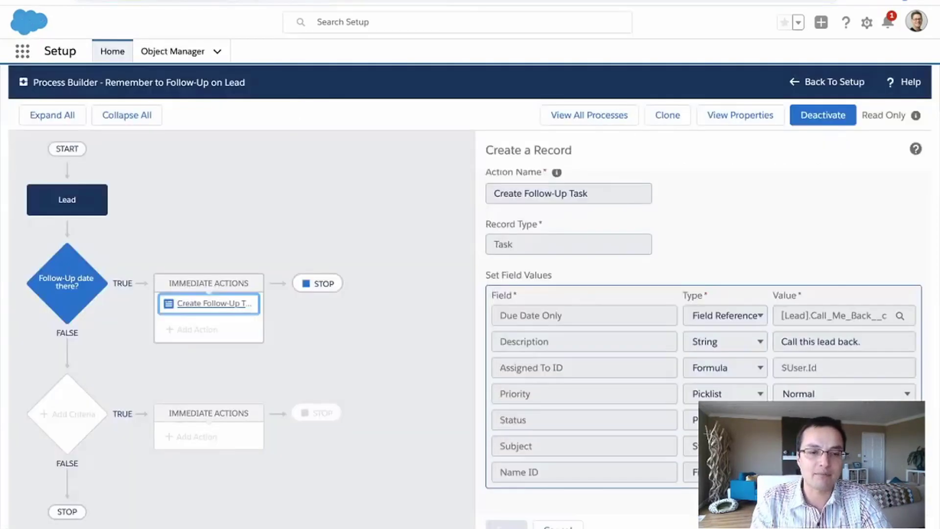
Start a new process named 'Voicemail Follow Up - Stream' with an API name ending in '_stream'
click(594, 118)
click(906, 121)
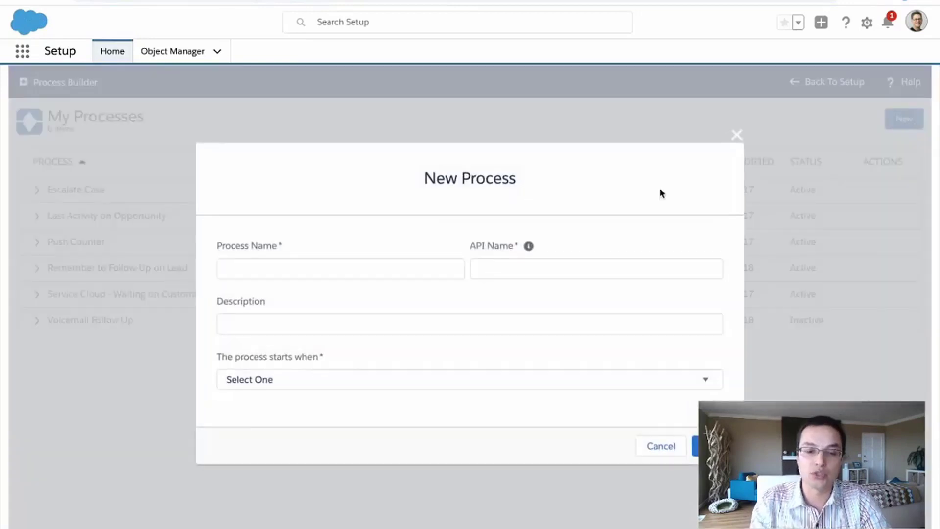
click(321, 260)
text(Voicemail Fo)
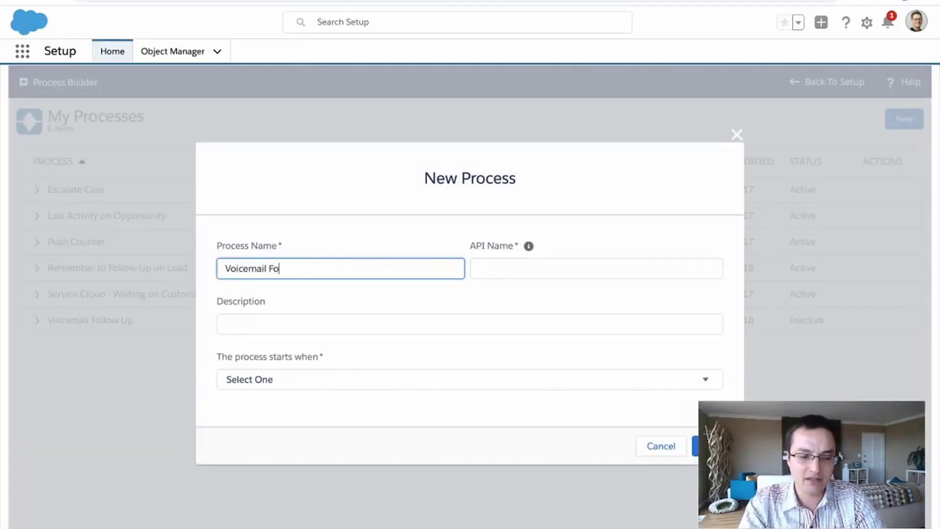
text(llow Up)
key(Tab)
key(Tab)
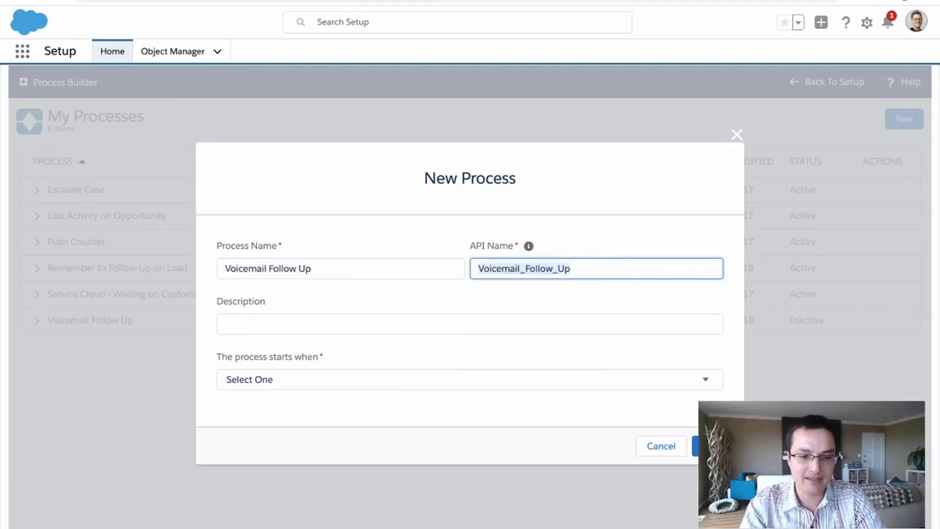
key(shift+Tab)
key(shift+Tab)
key(End)
text(- St)
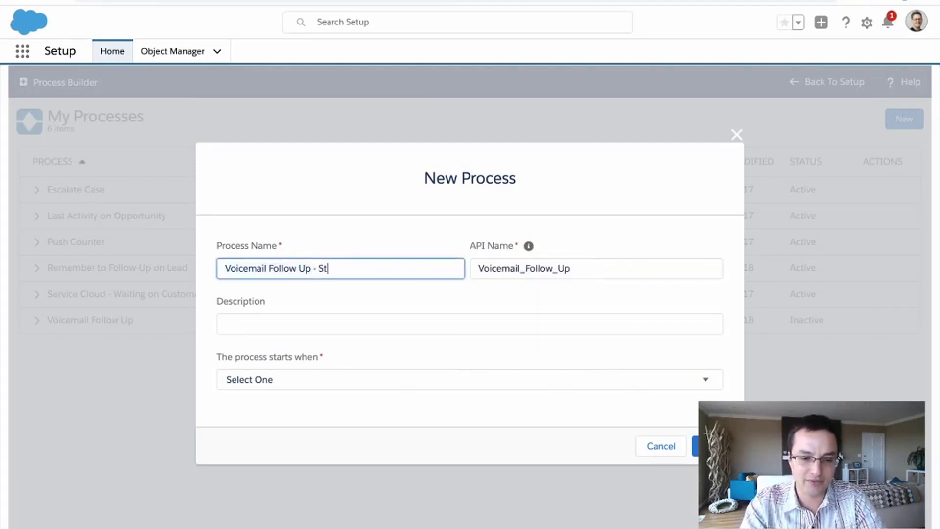
text(ream)
key(Tab)
key(Tab)
key(End)
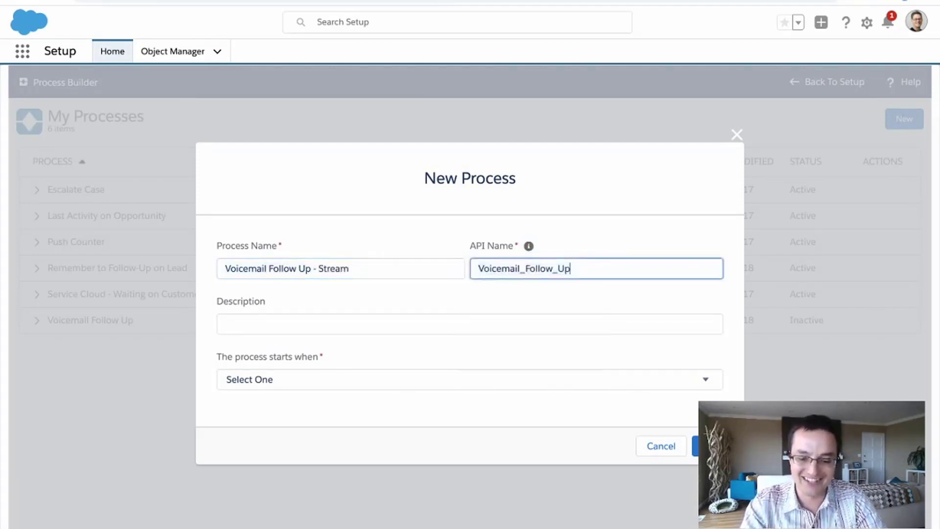
text(_stream)
key(Tab)
key(Tab)
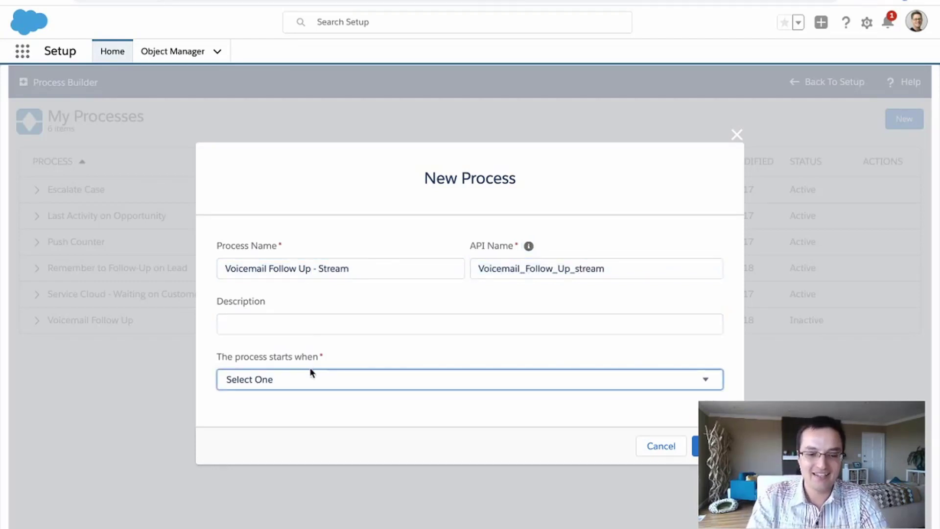
Make the process start when a record changes and save it
click(310, 373)
click(314, 392)
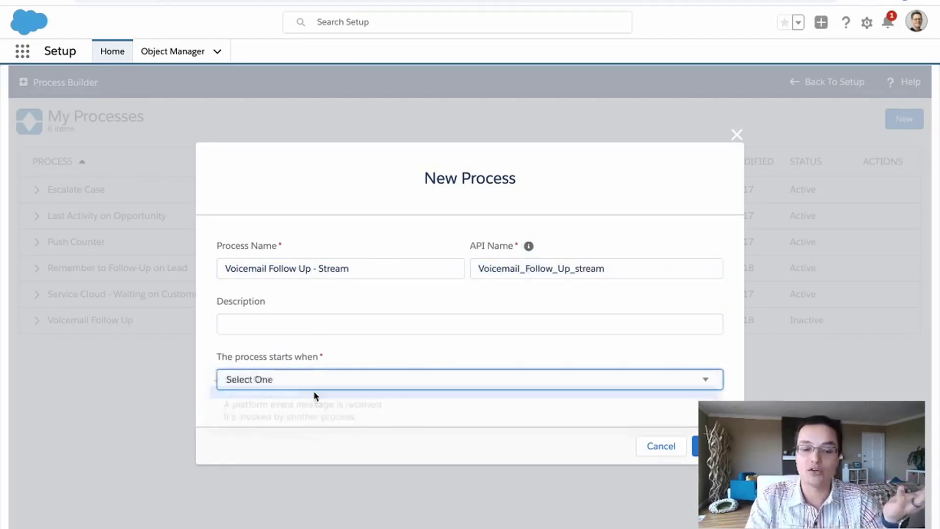
click(710, 445)
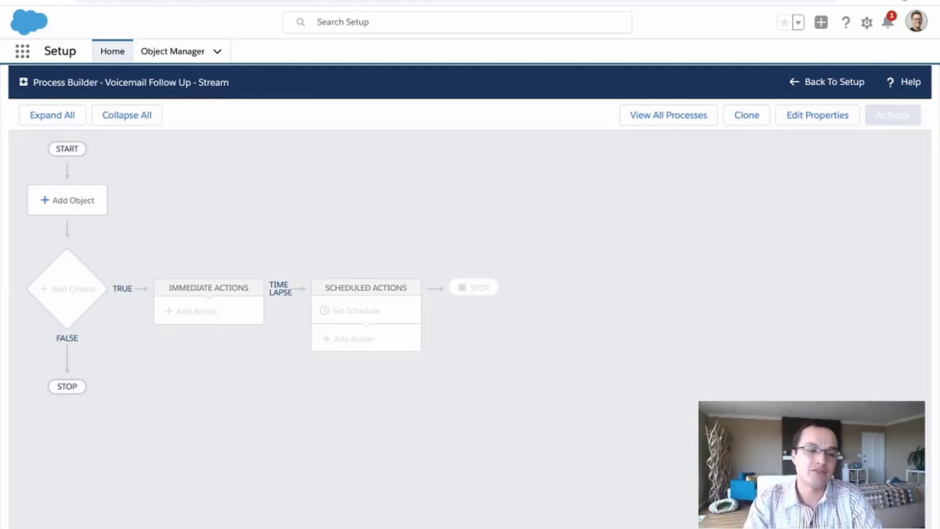
Choose Task as the object the process watches
click(102, 201)
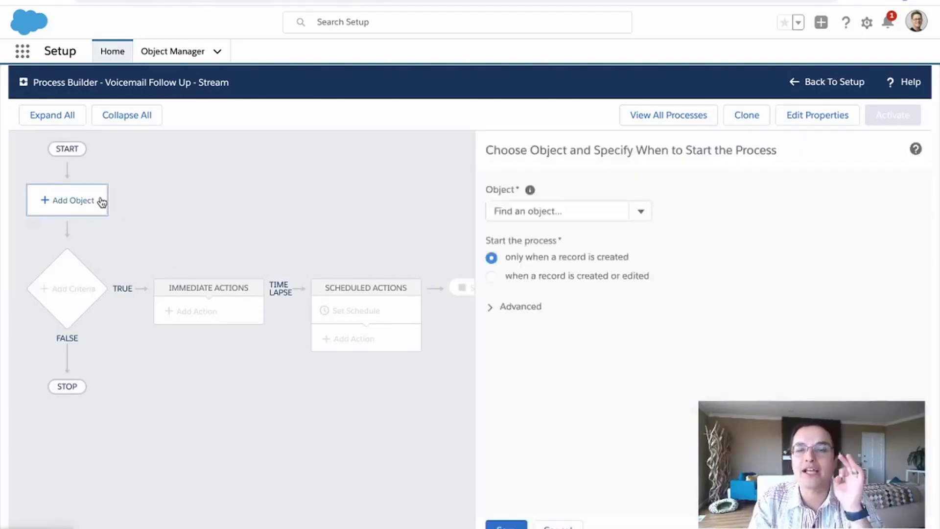
click(536, 211)
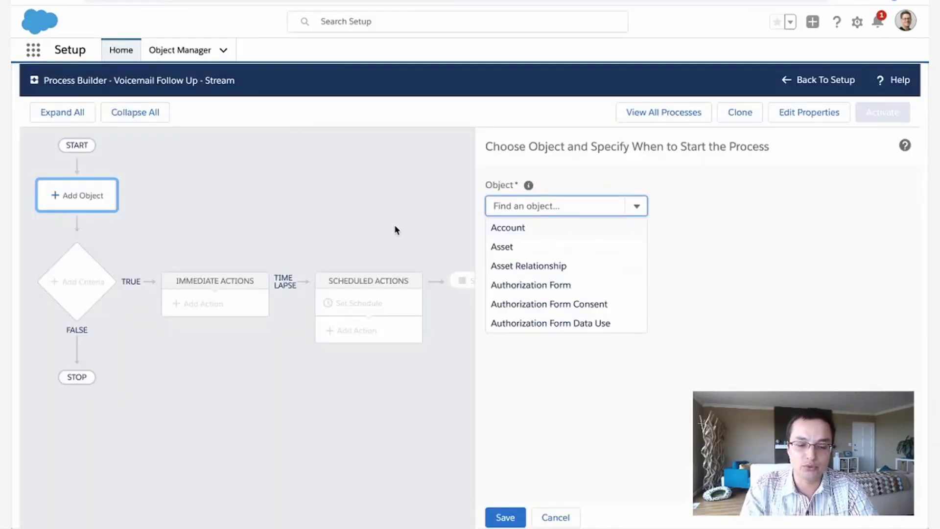
text(task)
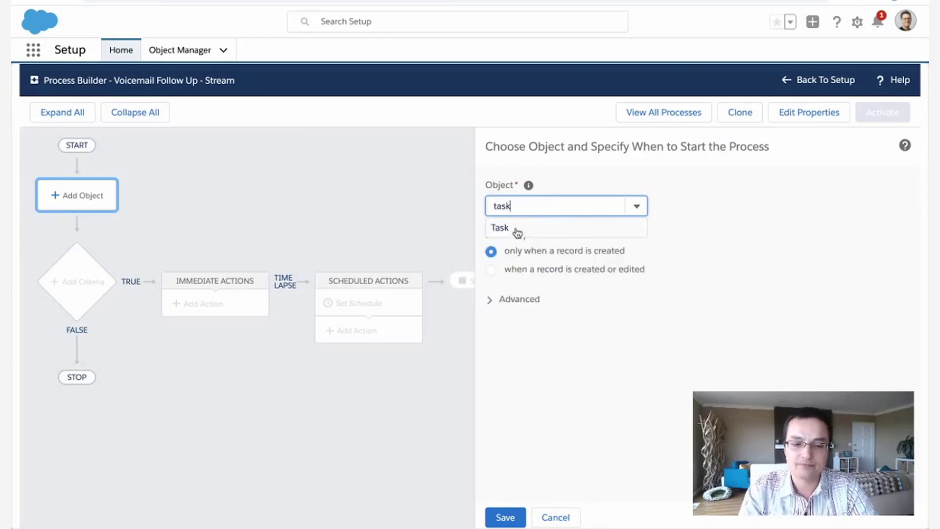
click(516, 229)
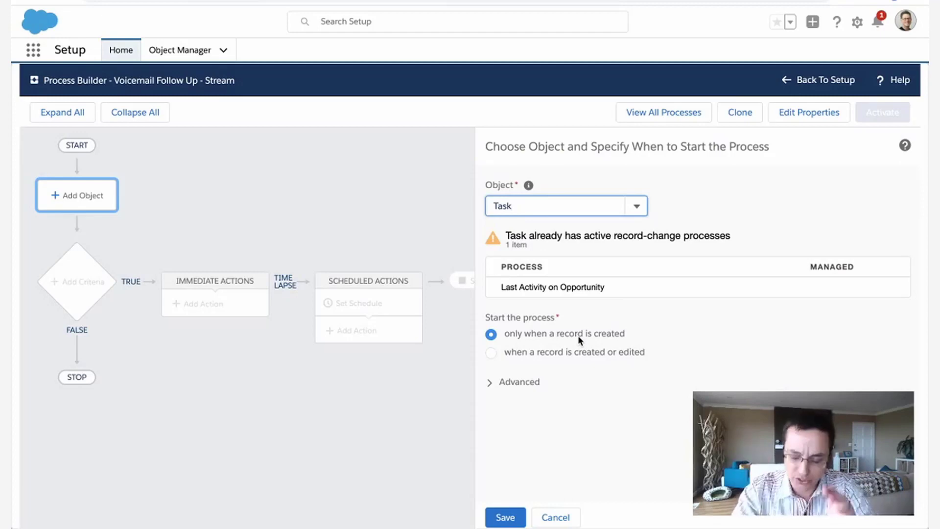
Save the Task trigger and add a criteria named 'Did I log a voicemail?' that runs when conditions are met
click(509, 520)
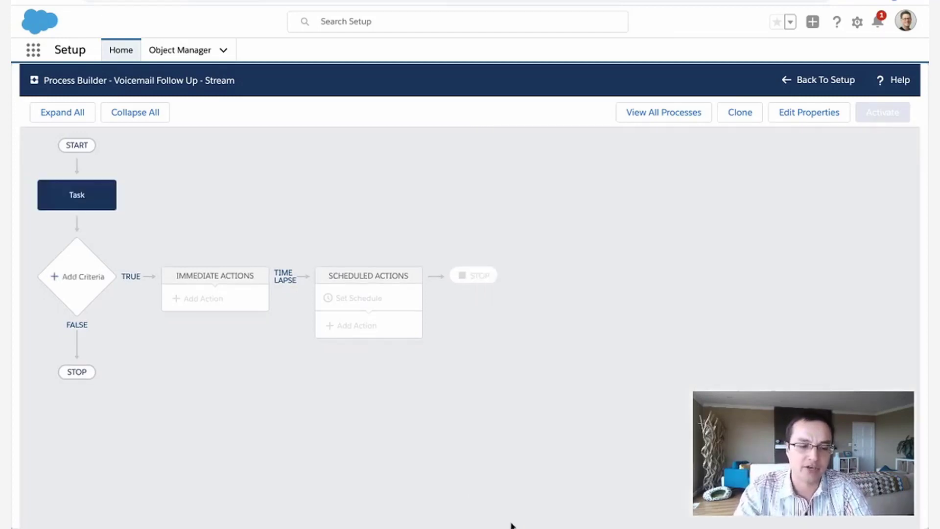
click(76, 264)
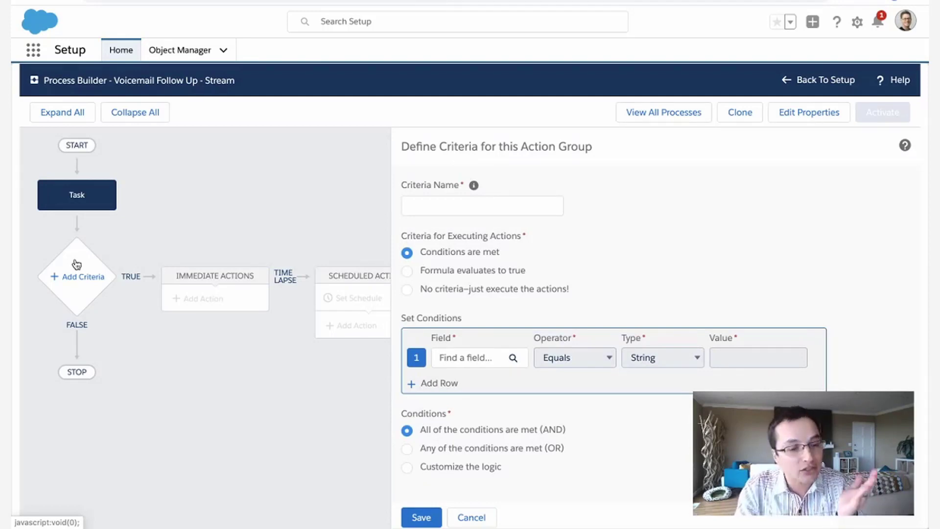
click(75, 264)
click(454, 205)
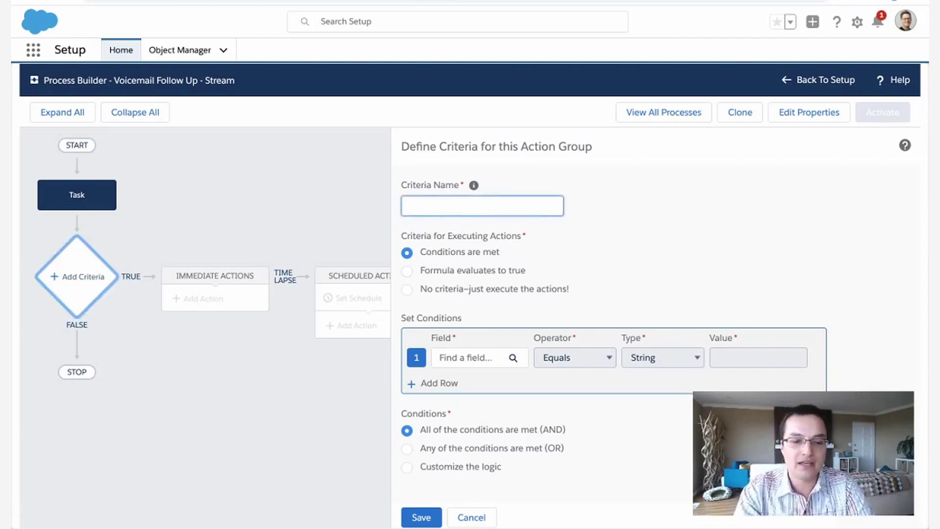
text(Did I log a voicem)
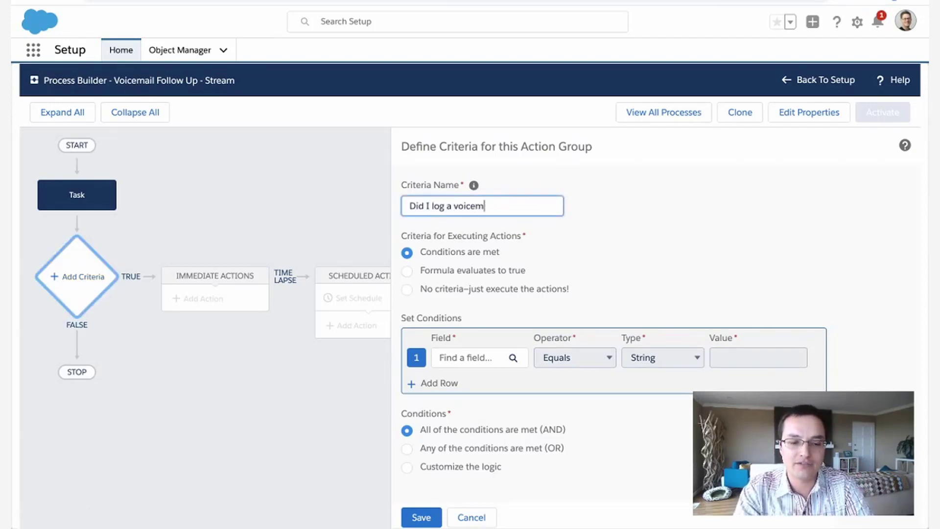
text(ail?)
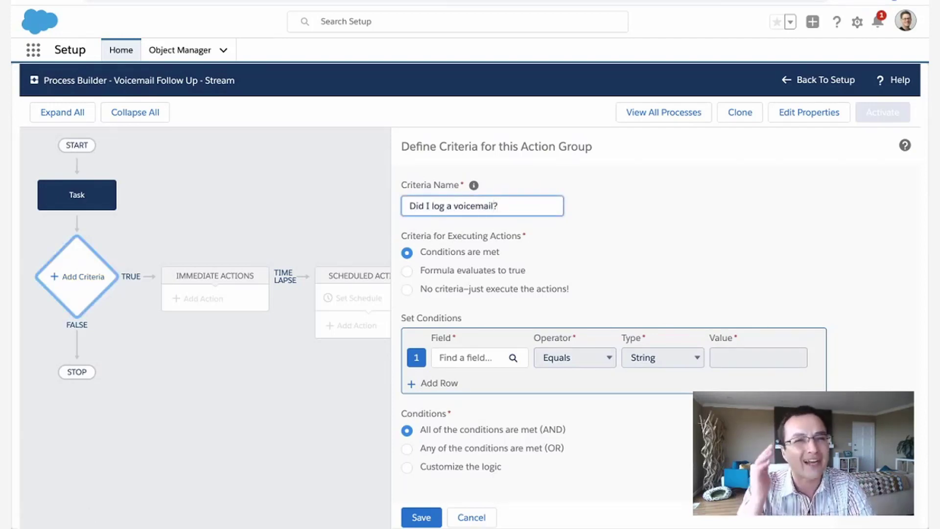
click(425, 258)
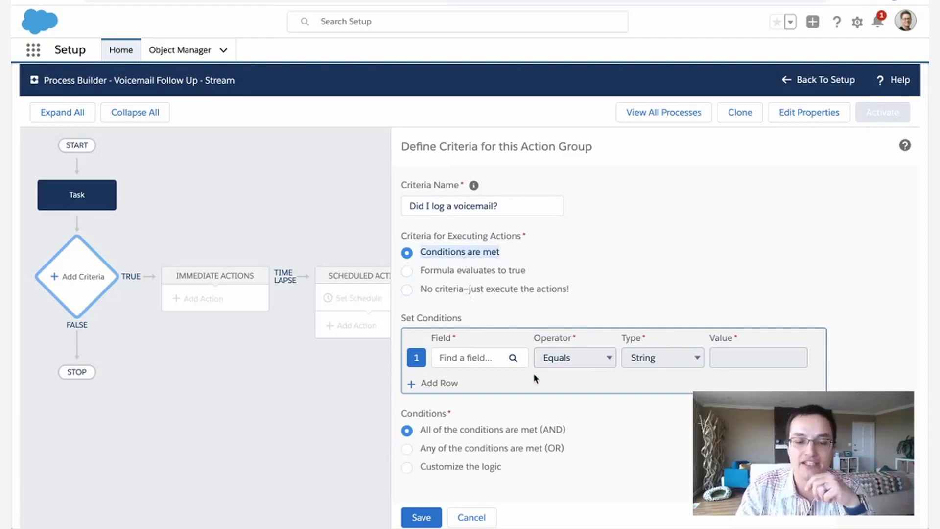
Add the condition Subject equals 'Voicemail' and save the criteria
click(488, 365)
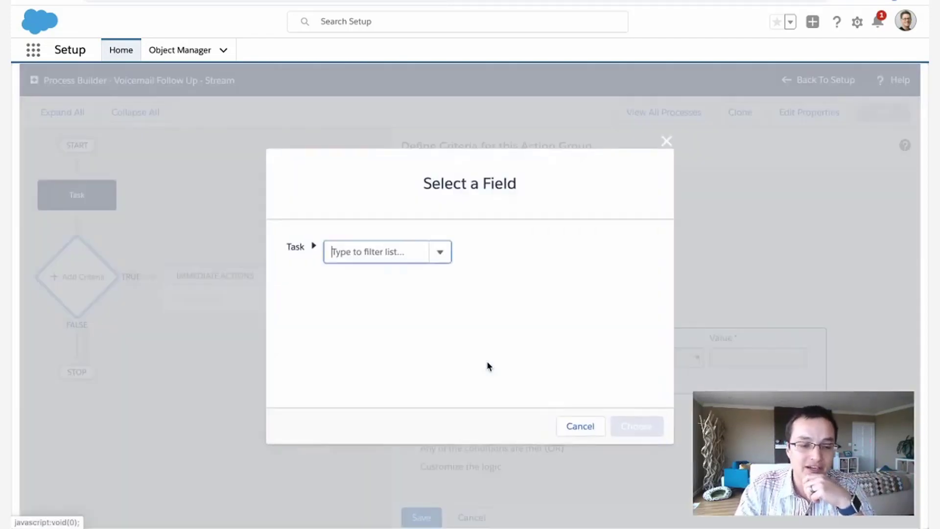
text(sub)
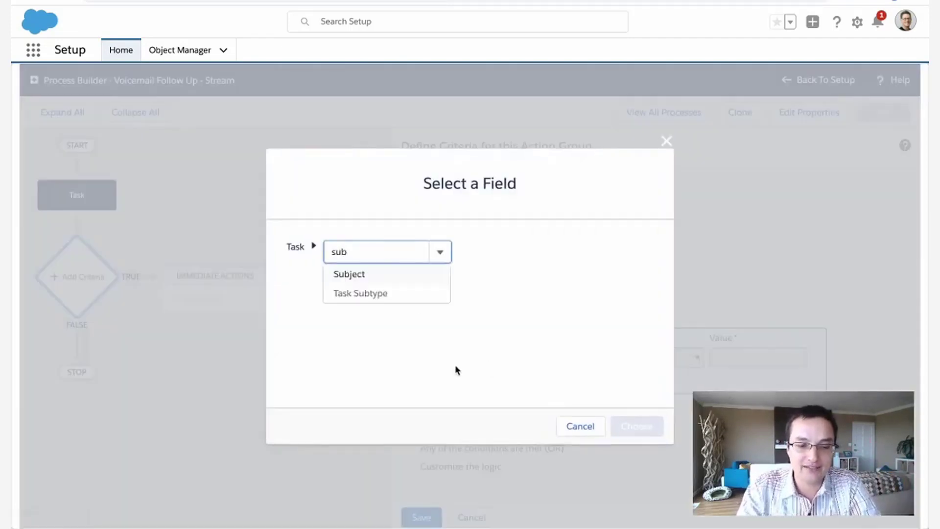
click(409, 275)
click(627, 424)
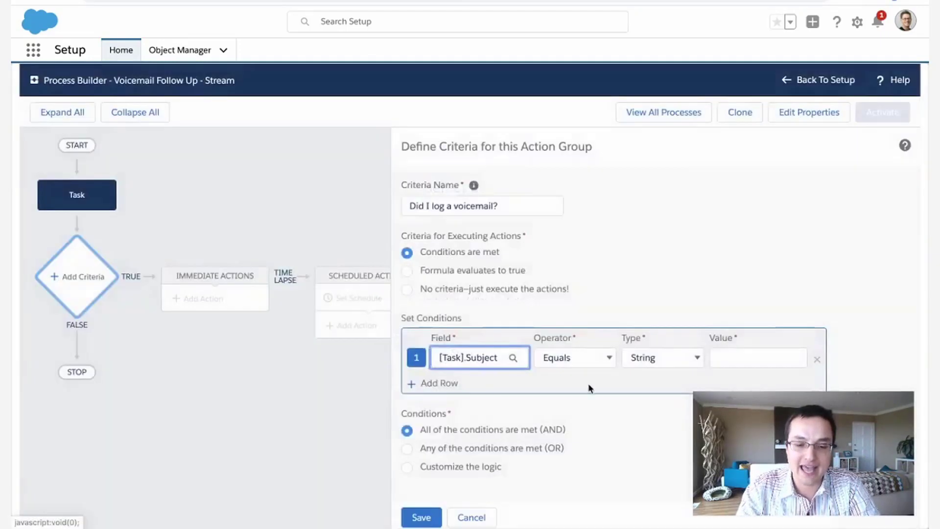
click(754, 350)
text(Voicemail)
click(750, 290)
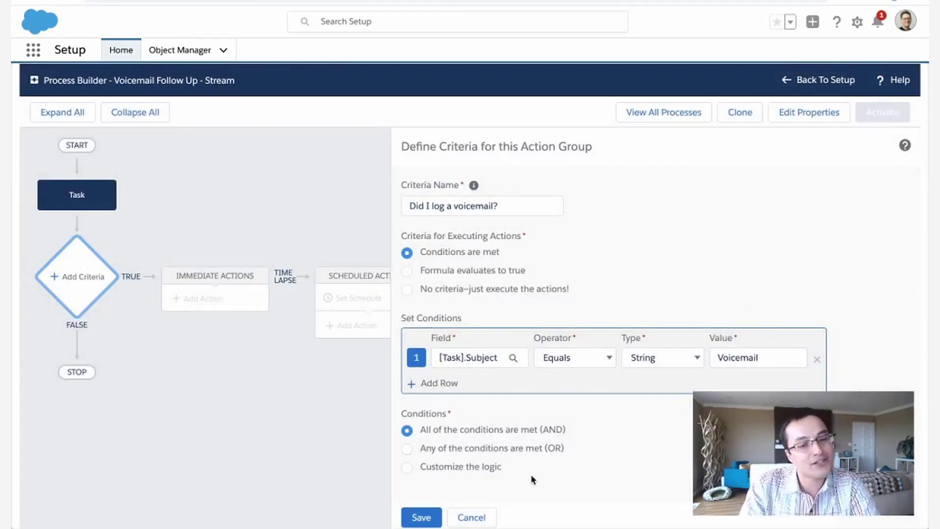
click(420, 519)
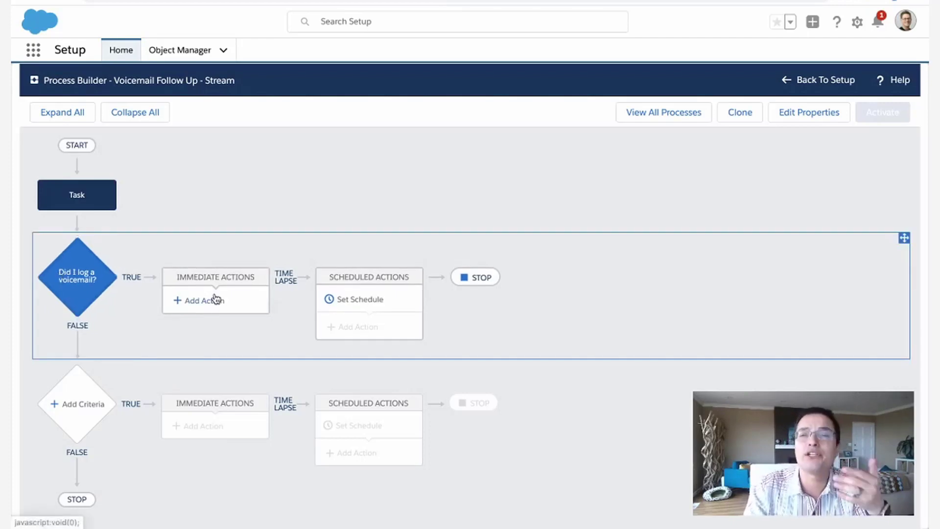
Set the delayed actions' schedule to 2 Hours After, leaving the date field unselected
click(346, 302)
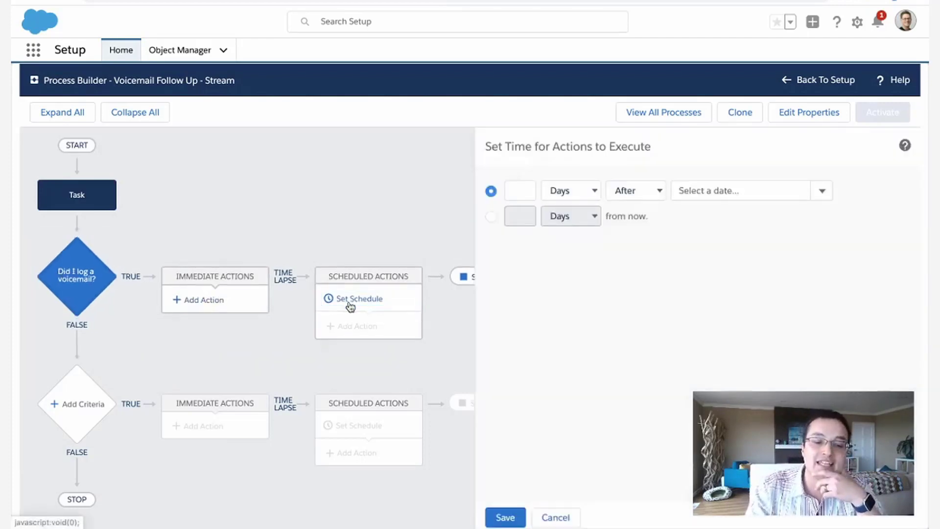
click(523, 194)
text(2)
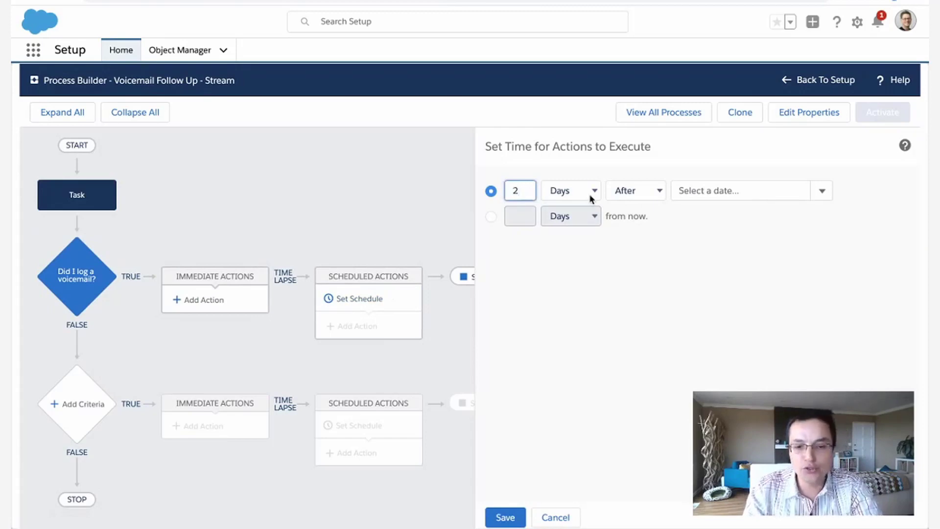
click(608, 195)
click(709, 203)
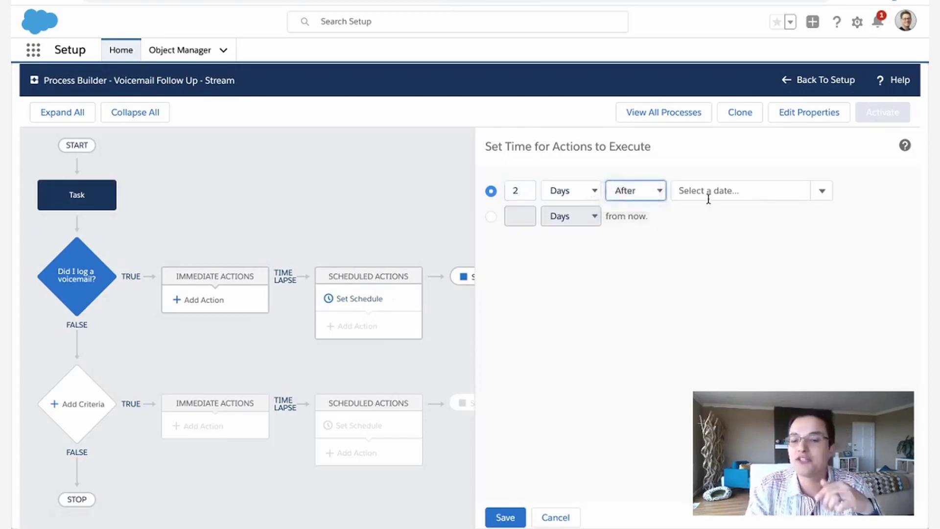
click(707, 194)
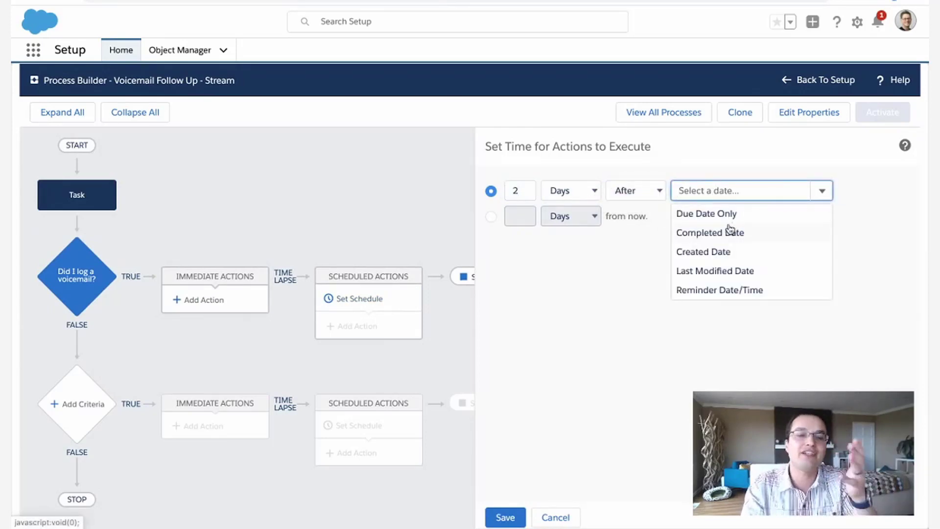
click(623, 307)
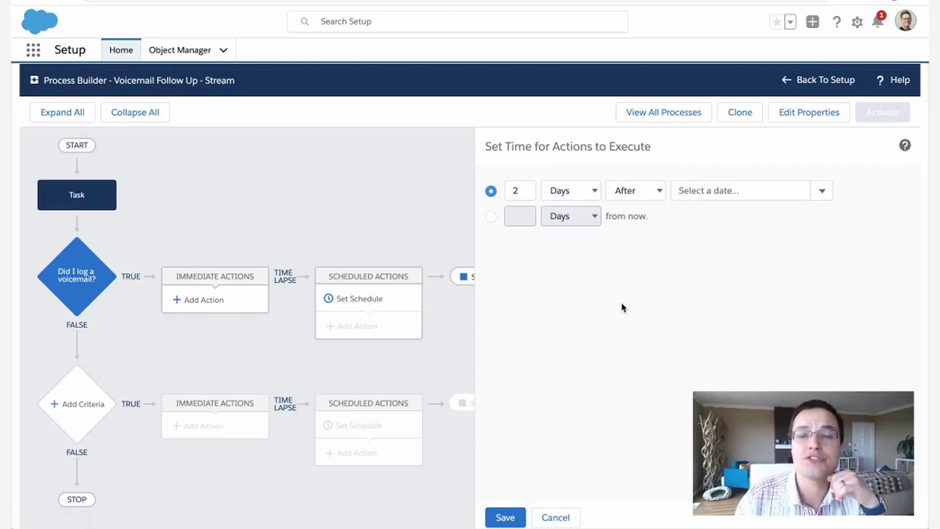
click(631, 191)
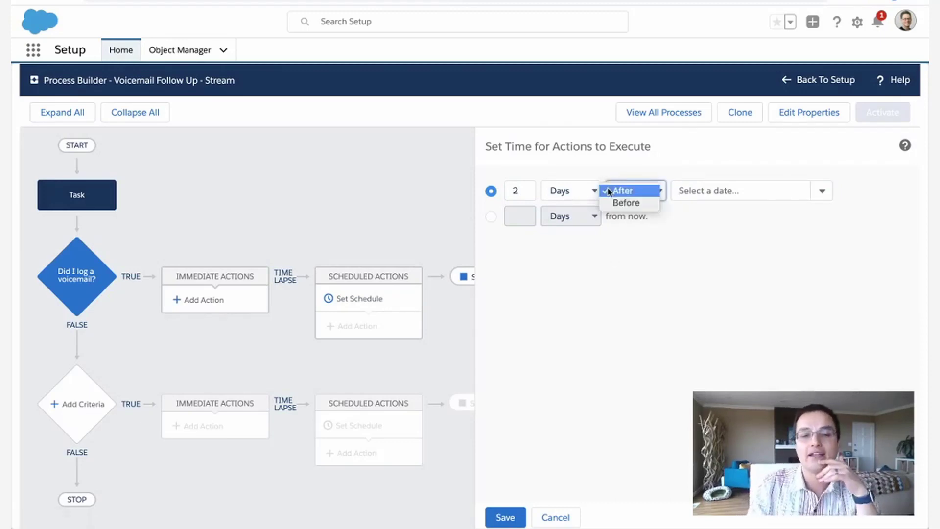
click(587, 192)
click(585, 193)
click(584, 202)
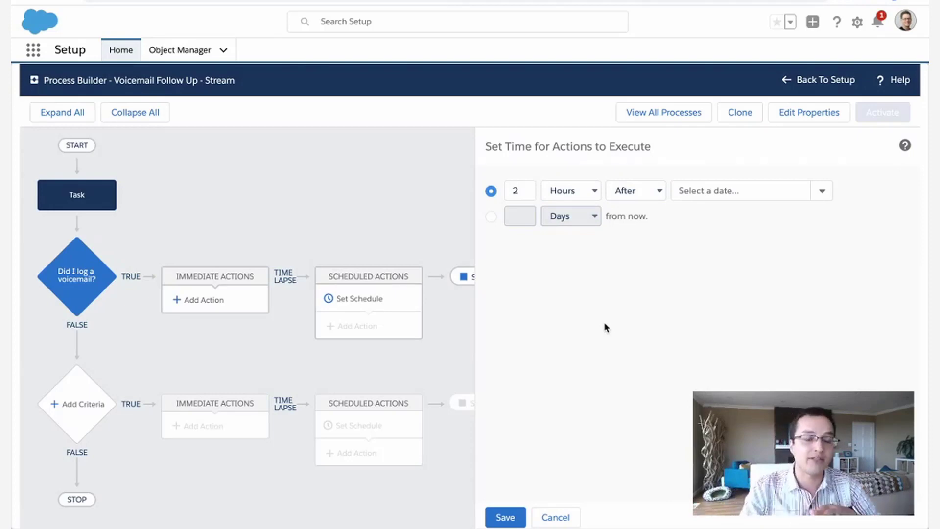
Return to the canvas and add a Create a Record immediate action under the voicemail criteria
click(555, 517)
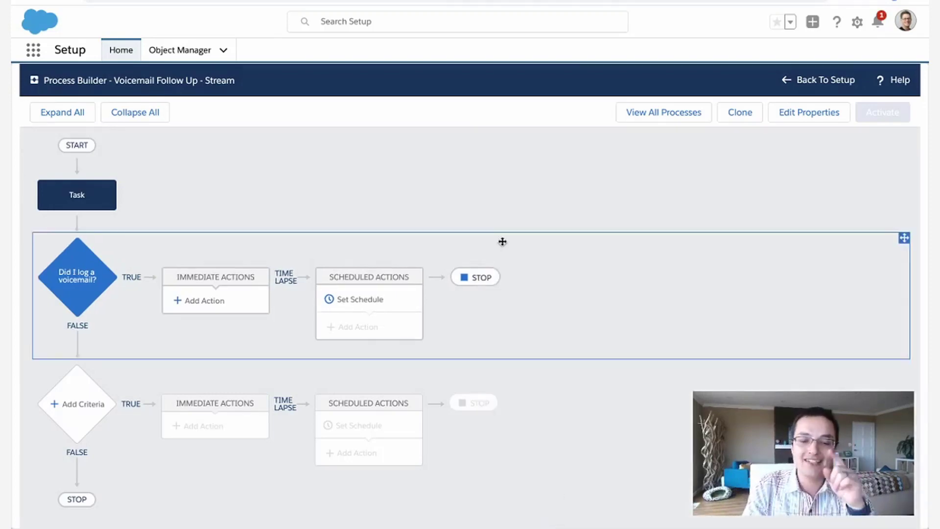
click(225, 311)
click(584, 208)
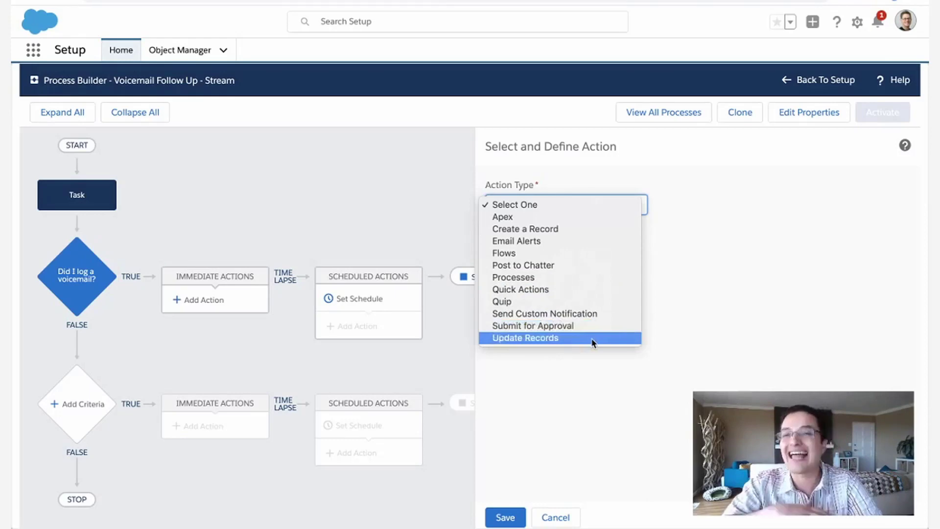
click(551, 230)
Name the action FollowUpTask_Live and set its record type to Task
click(541, 249)
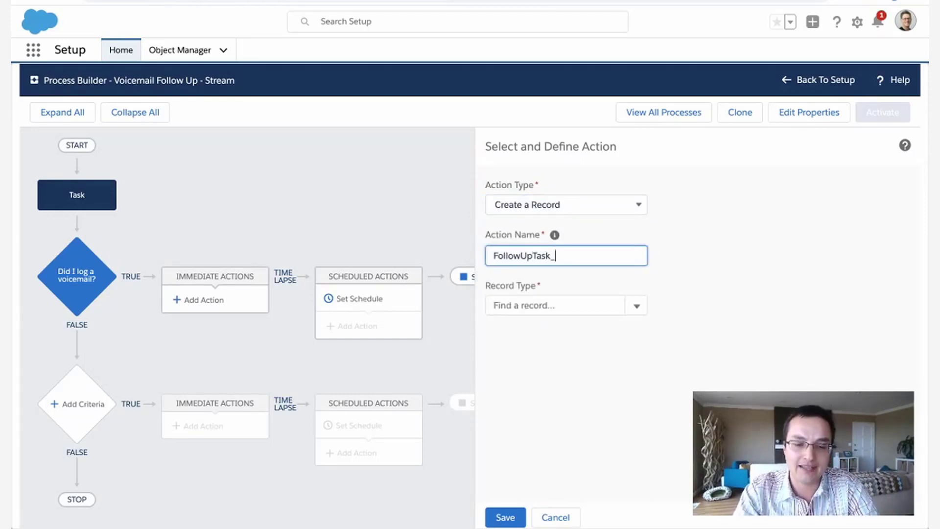
click(541, 306)
text(t)
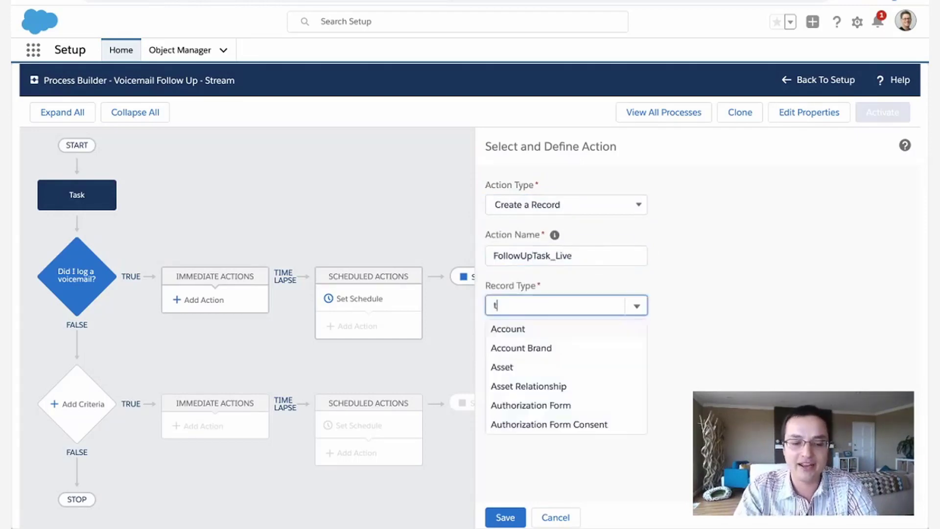
text(ask)
click(539, 331)
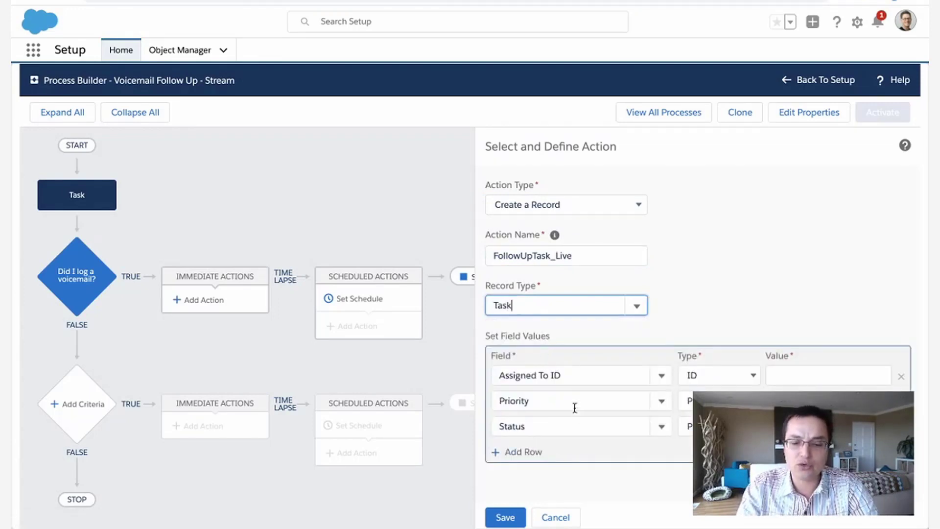
Set Assigned To ID to the field reference [Task].OwnerId
click(759, 373)
click(741, 339)
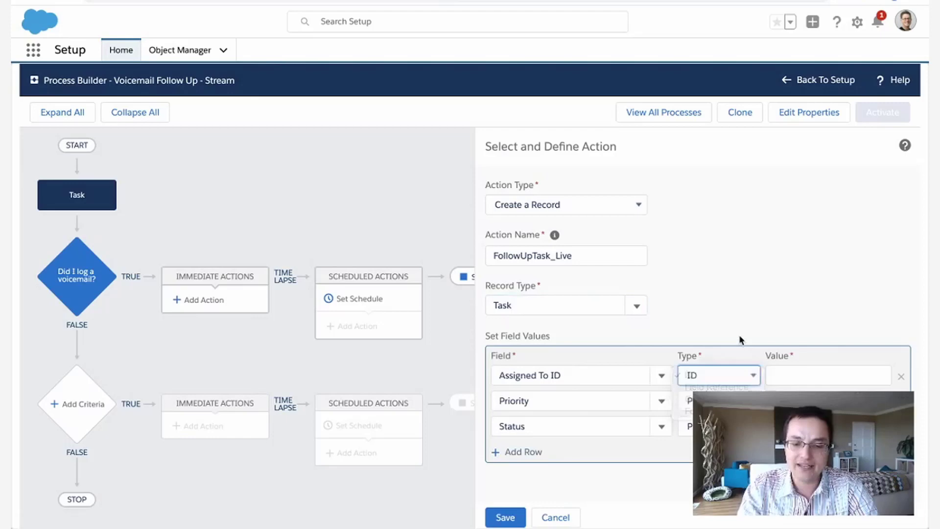
click(793, 375)
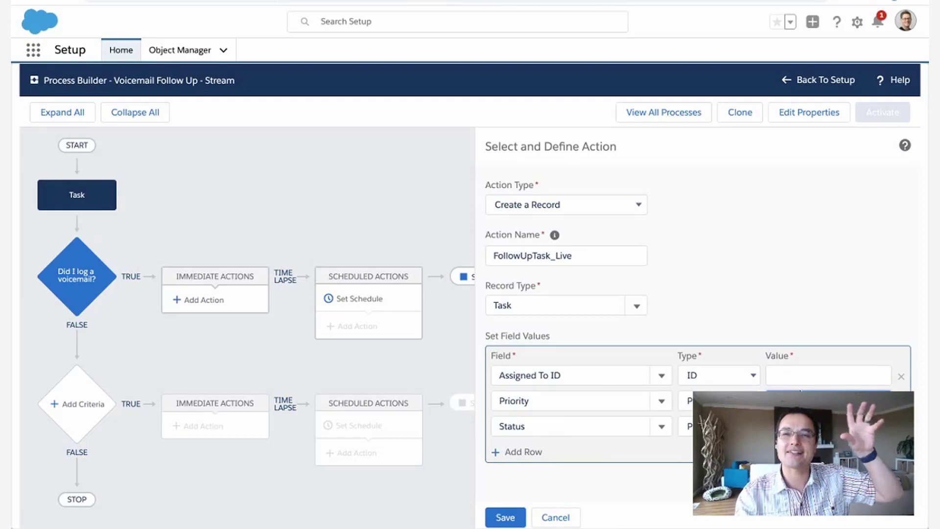
click(733, 375)
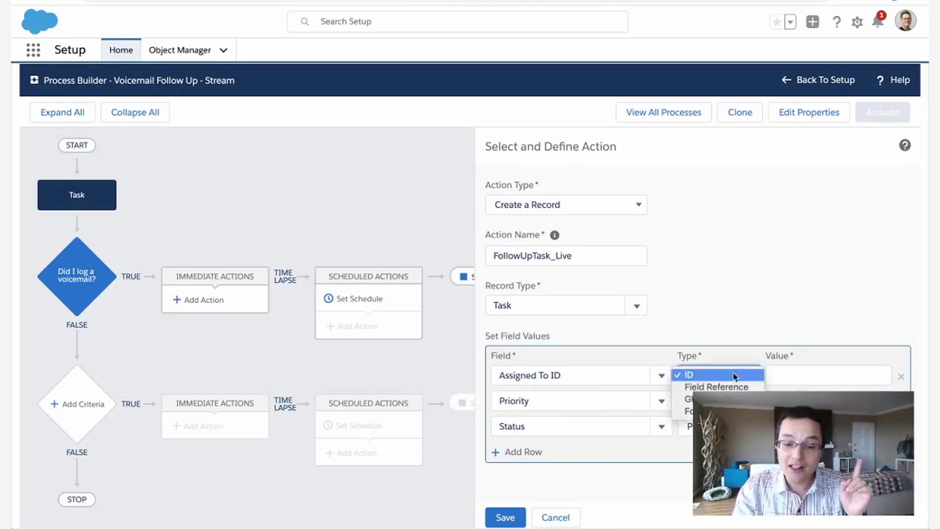
click(696, 386)
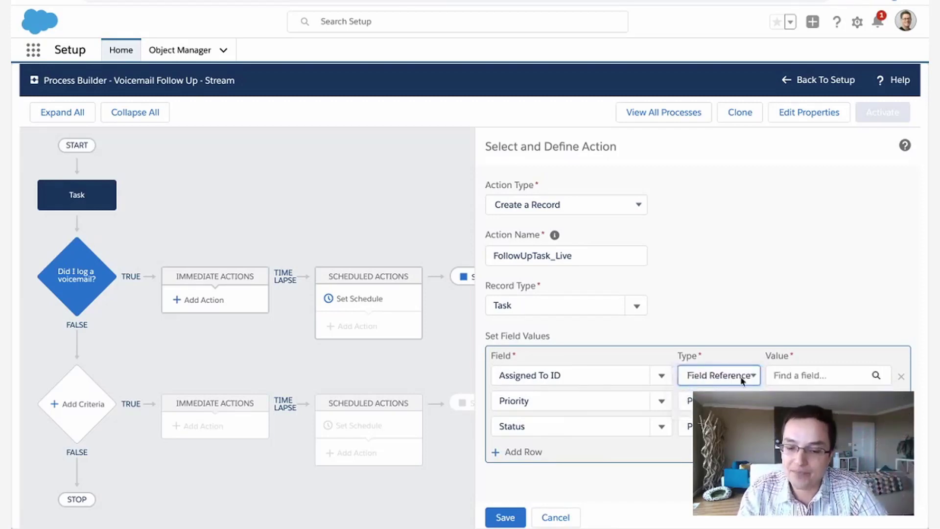
click(785, 375)
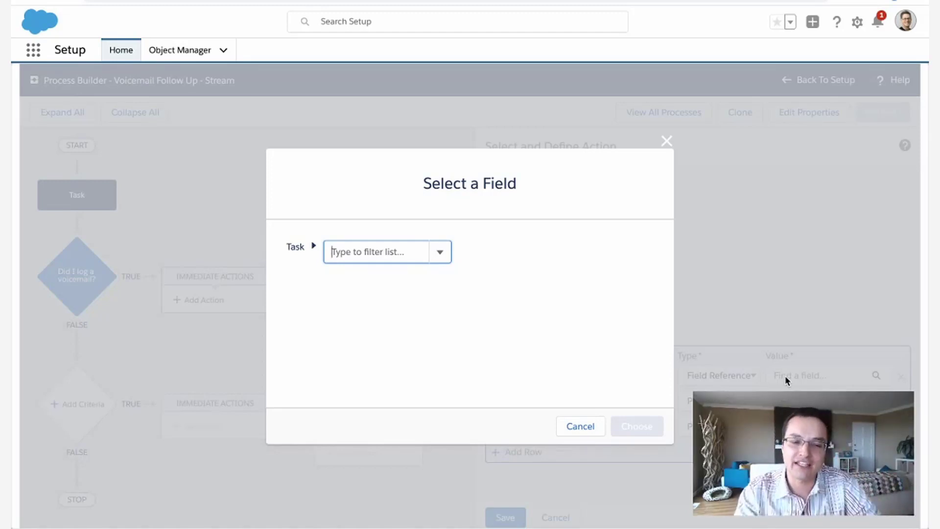
click(435, 252)
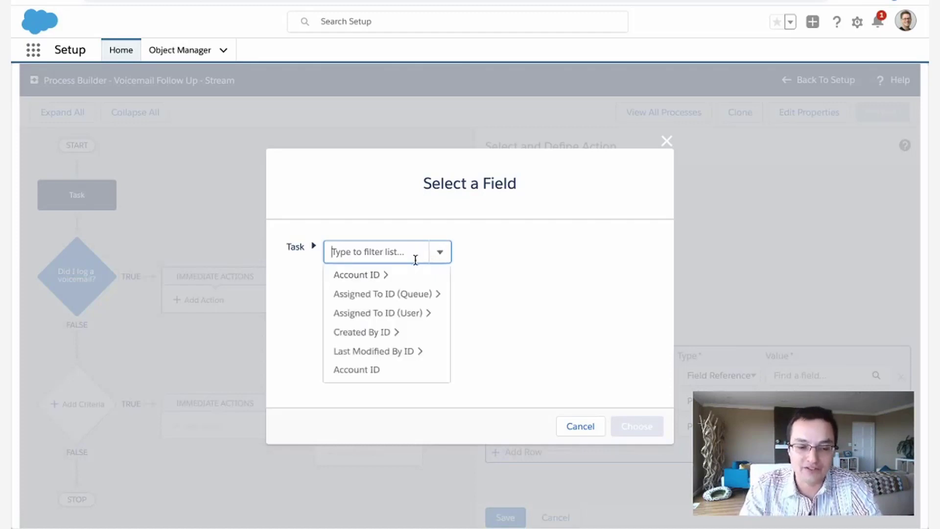
scroll(401, 314, down, 5)
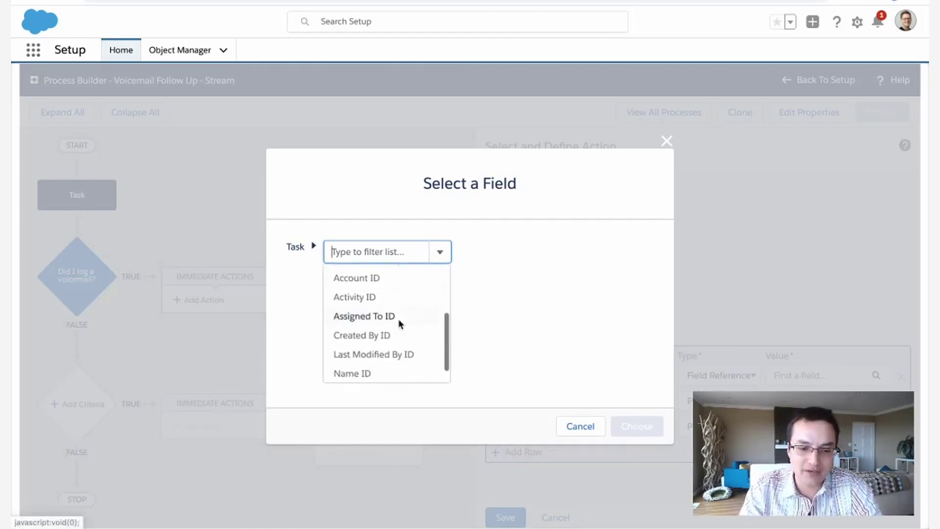
click(364, 317)
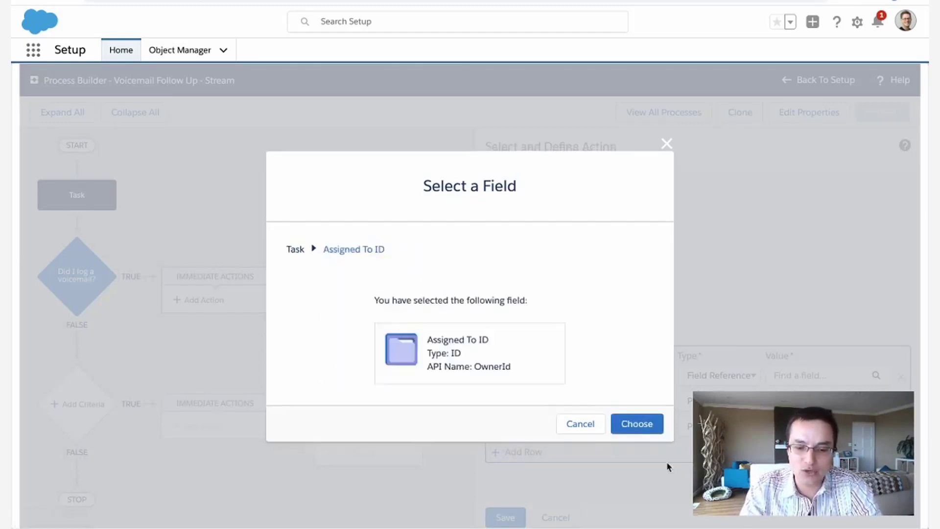
click(654, 432)
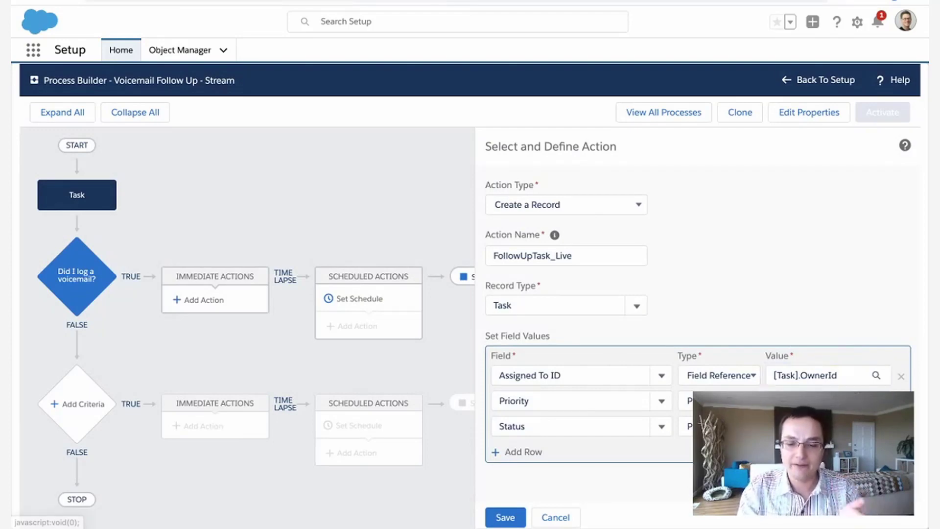
Add a Due Date Only row with the formula Today()+3
click(519, 451)
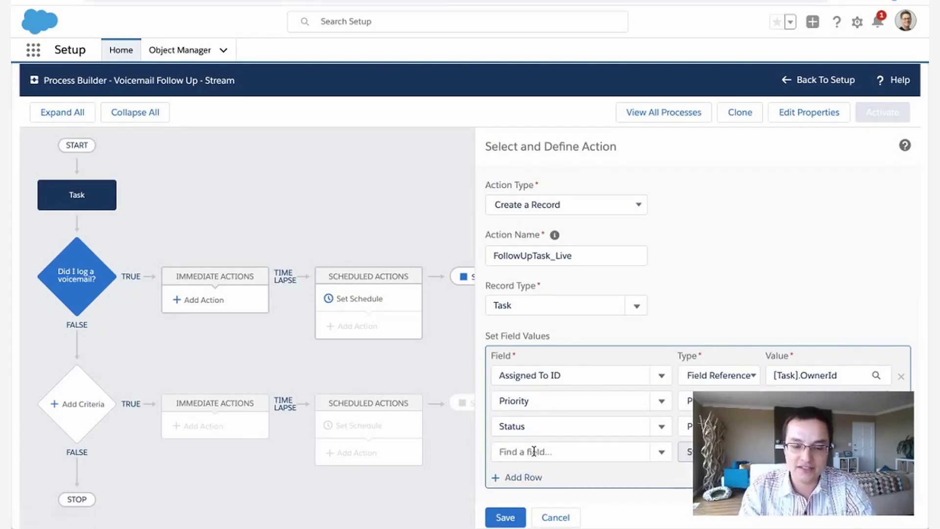
click(534, 451)
text(da)
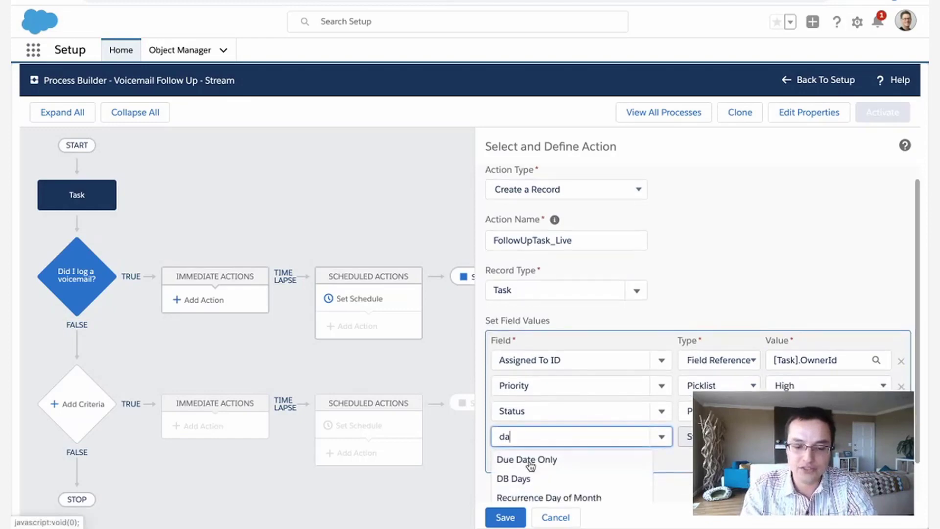
click(527, 463)
click(719, 440)
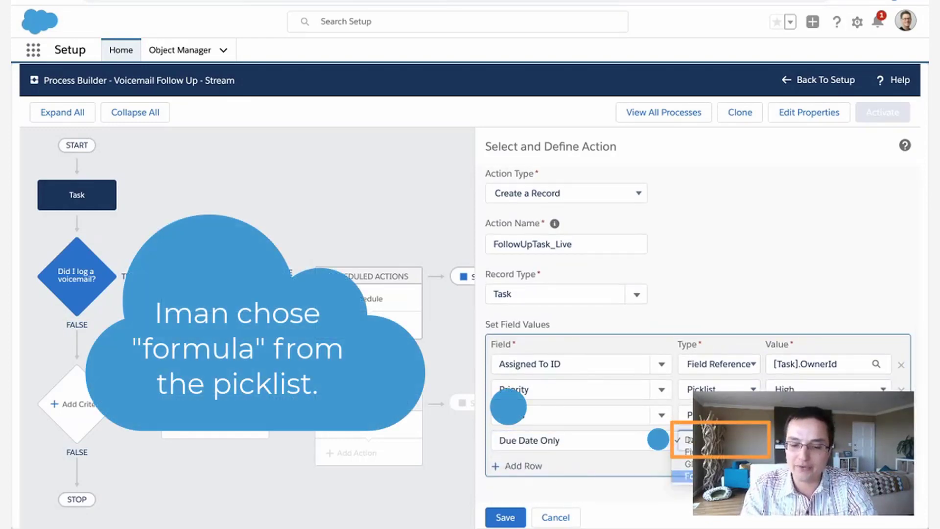
click(688, 476)
click(539, 493)
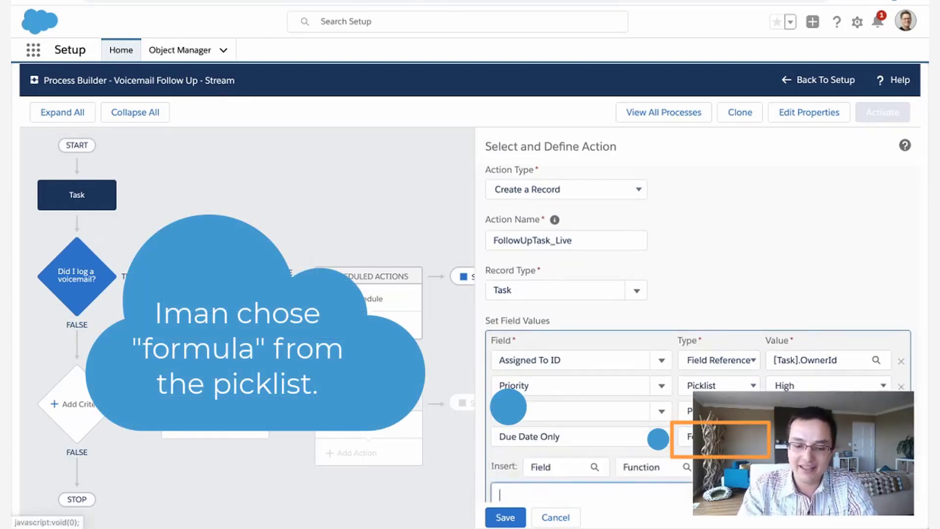
text(Today()+3)
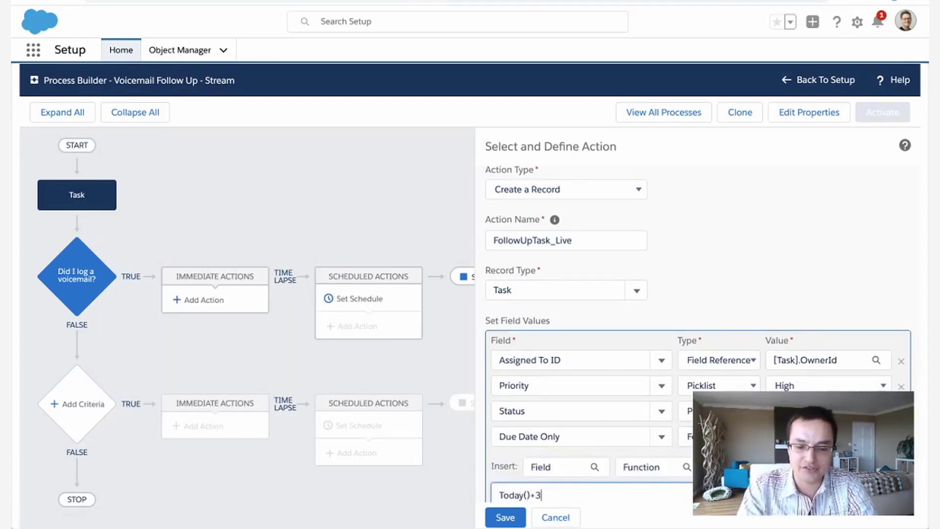
scroll(568, 509, down, 3)
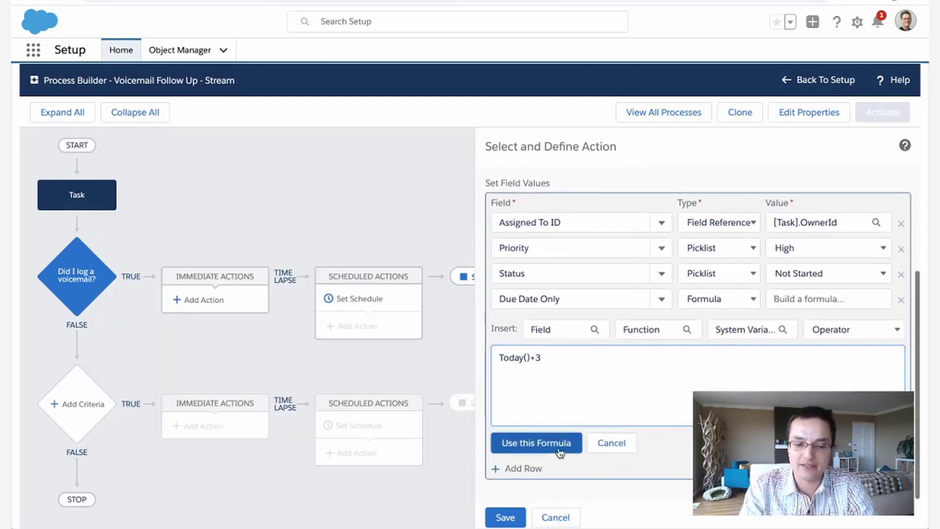
click(558, 448)
Add a Name ID row referencing the voicemail's [Task].WhoId
click(539, 467)
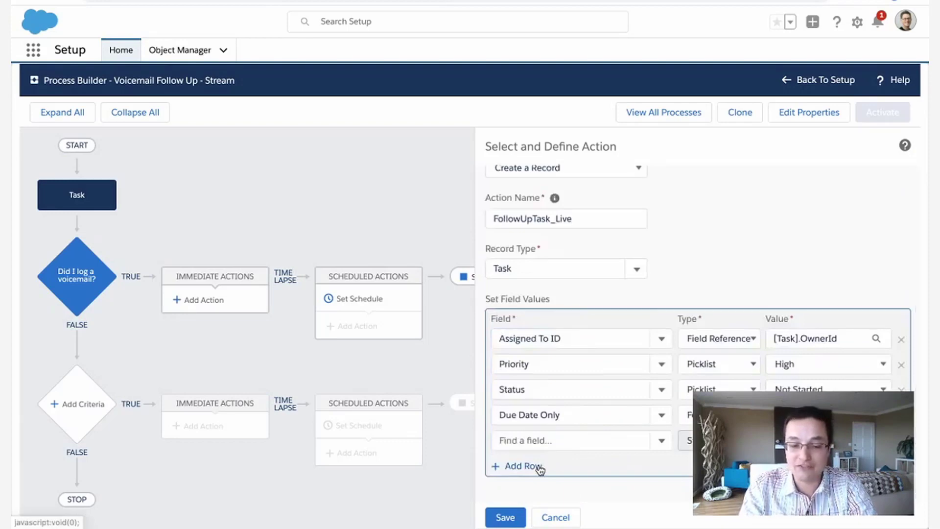
click(542, 440)
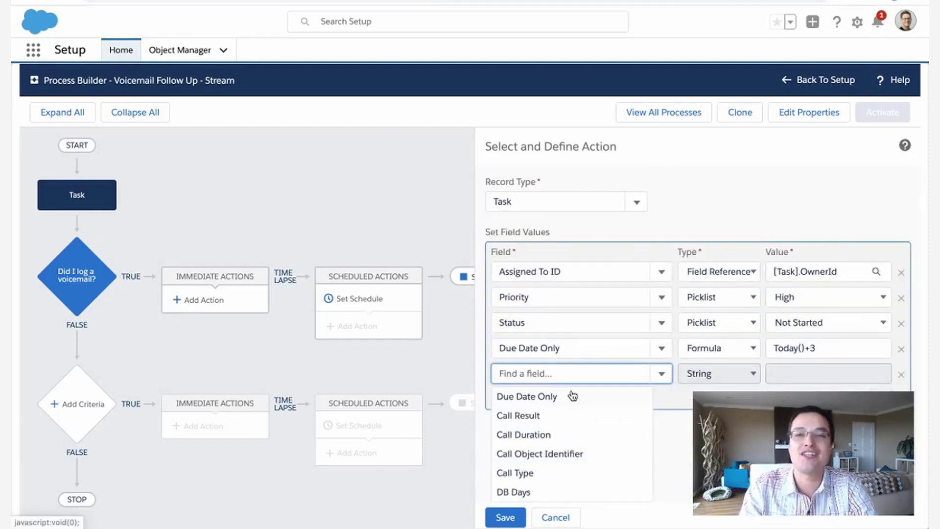
text(name)
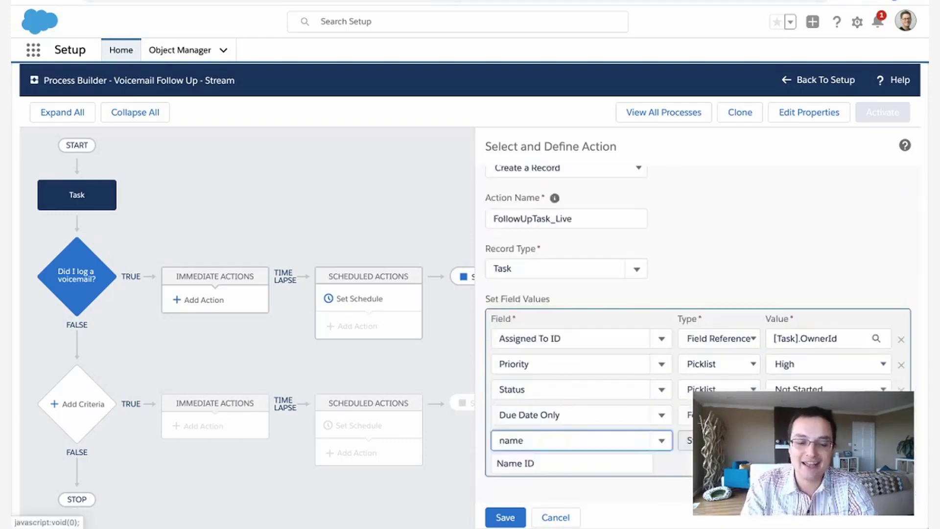
click(536, 466)
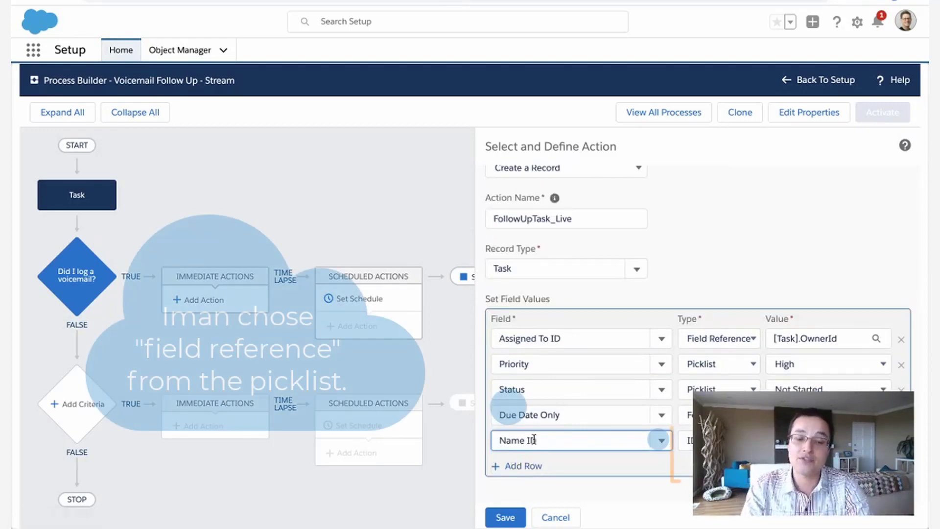
click(686, 440)
click(686, 451)
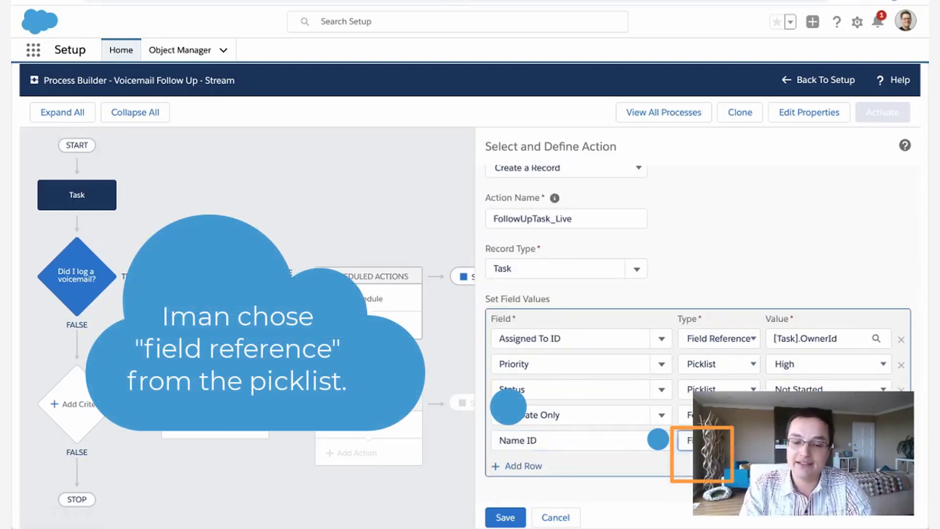
click(822, 440)
text(name)
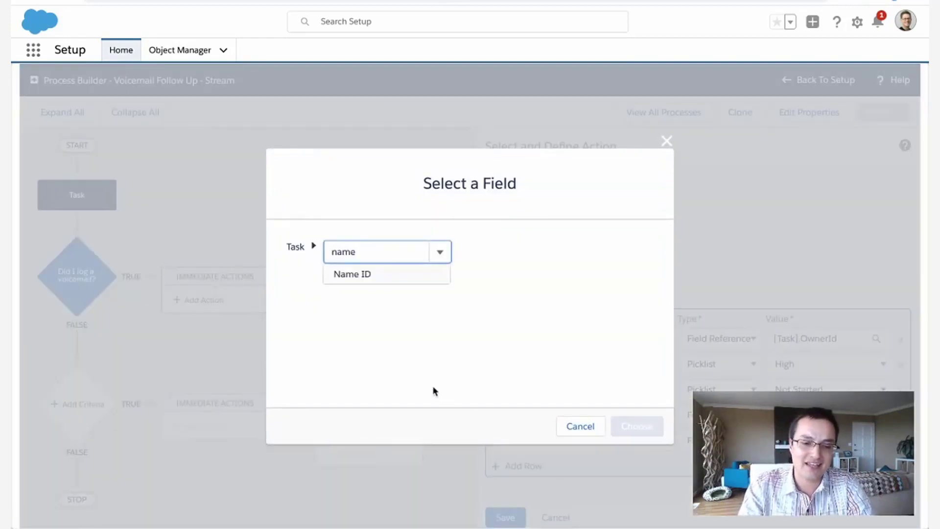
click(372, 275)
click(637, 426)
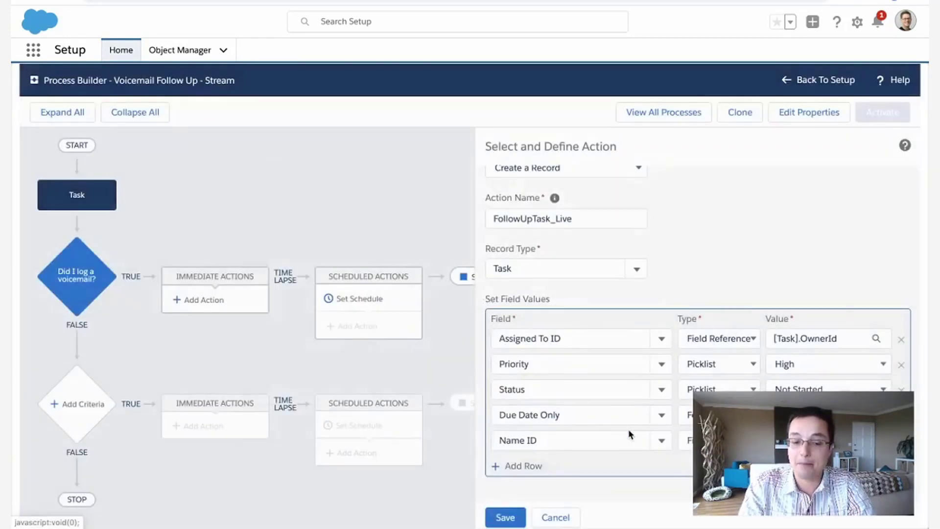
Add a Related To ID row referencing the voicemail's [Task].WhatId
click(522, 467)
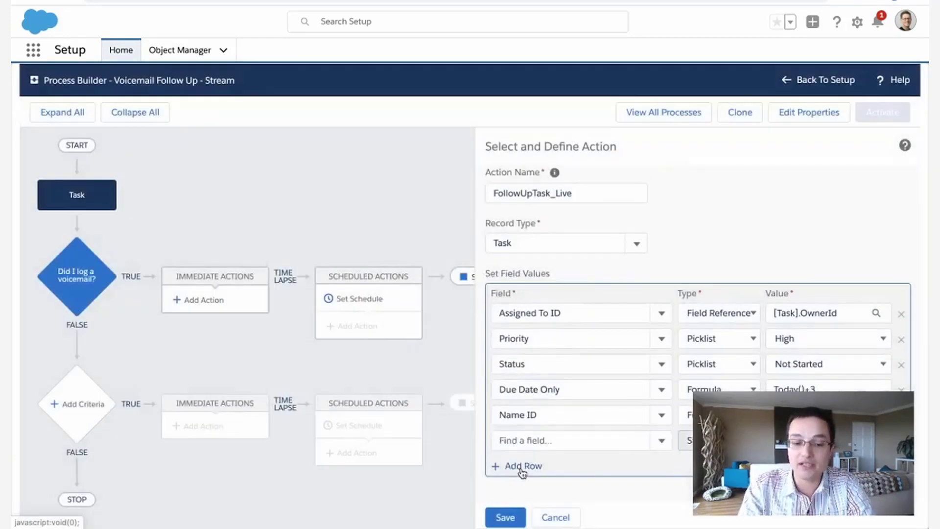
click(519, 440)
text(relat)
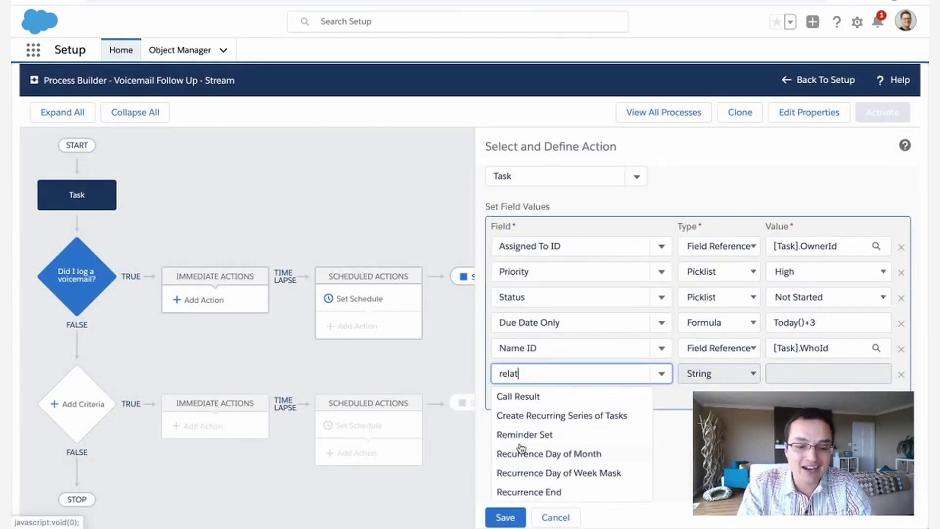
click(523, 466)
click(705, 440)
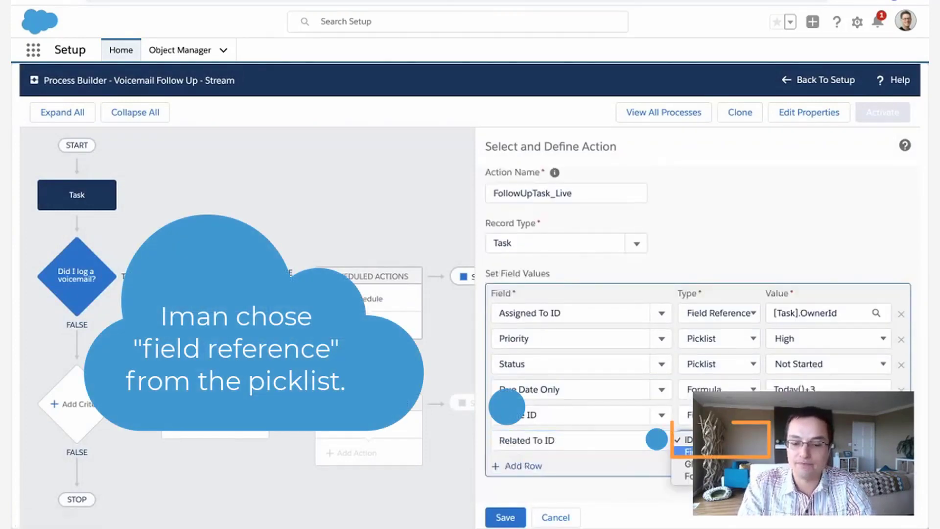
click(684, 451)
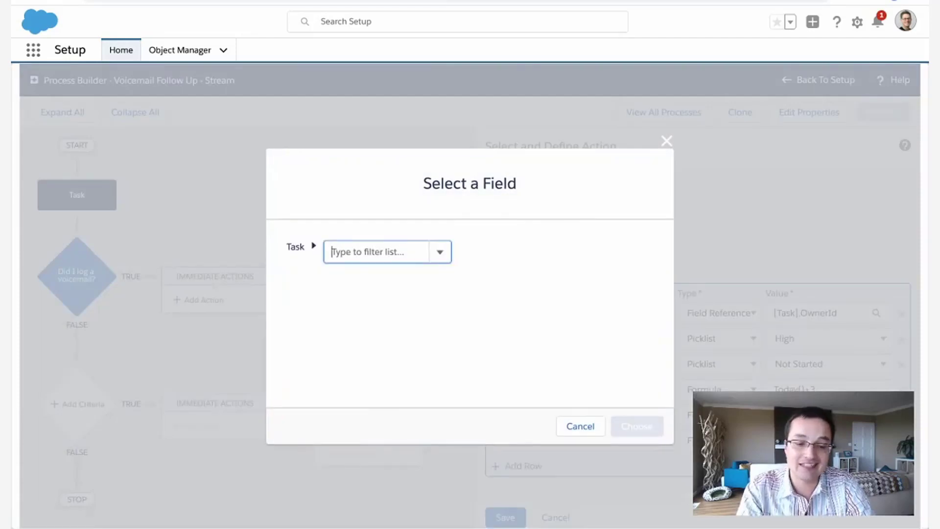
text(relat)
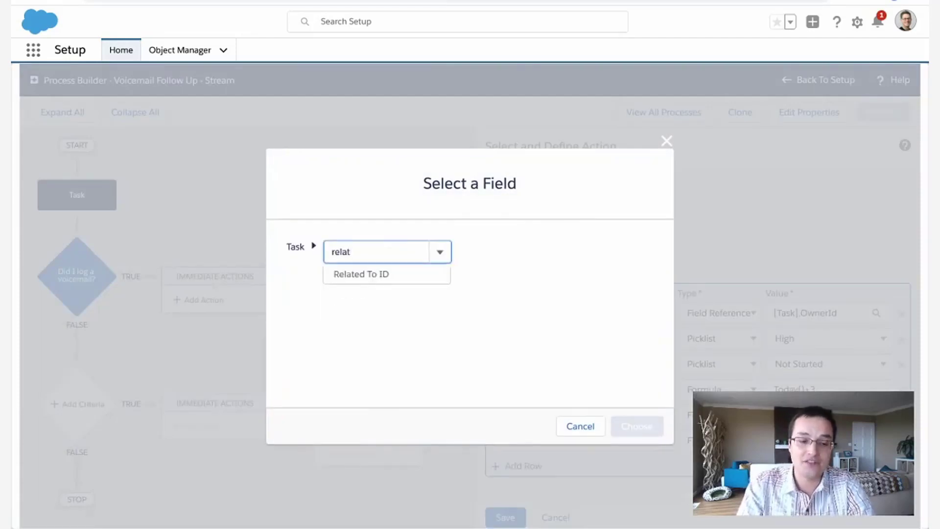
click(415, 280)
click(651, 424)
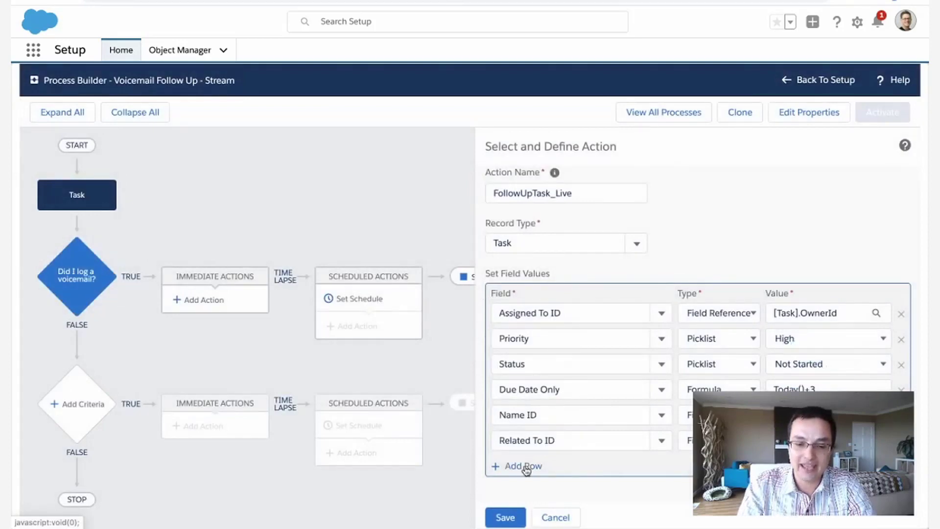
Add a Subject row for the 'Call Back' subject
click(520, 466)
click(533, 441)
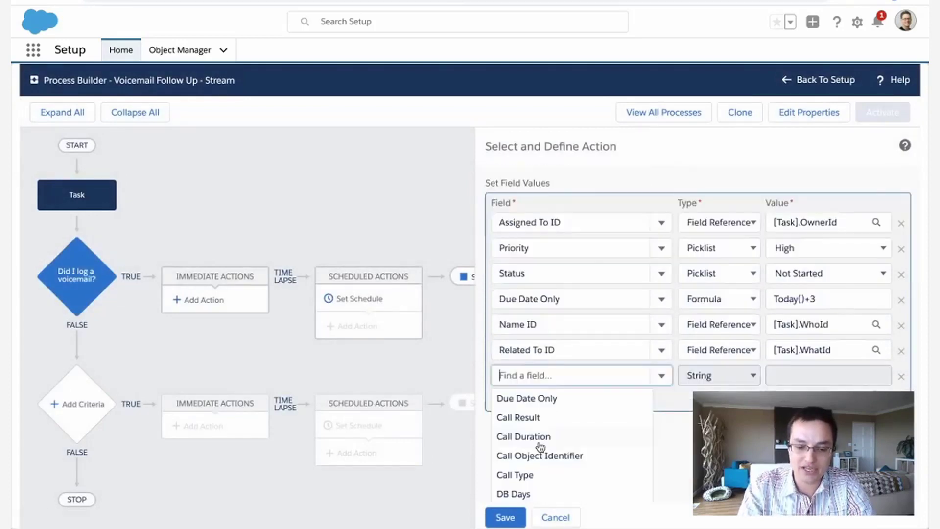
text(sub)
click(535, 468)
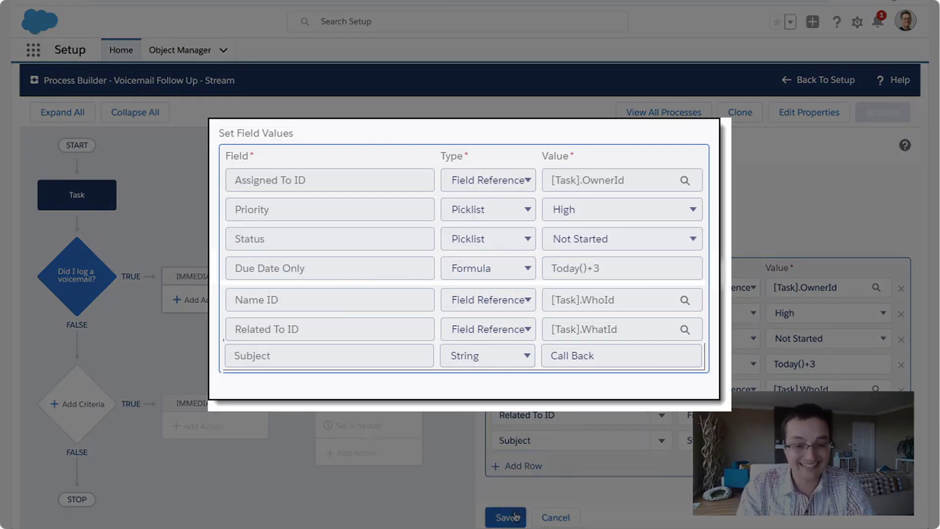
Save the FollowUpTask_Live action, then activate and confirm this process version
click(509, 517)
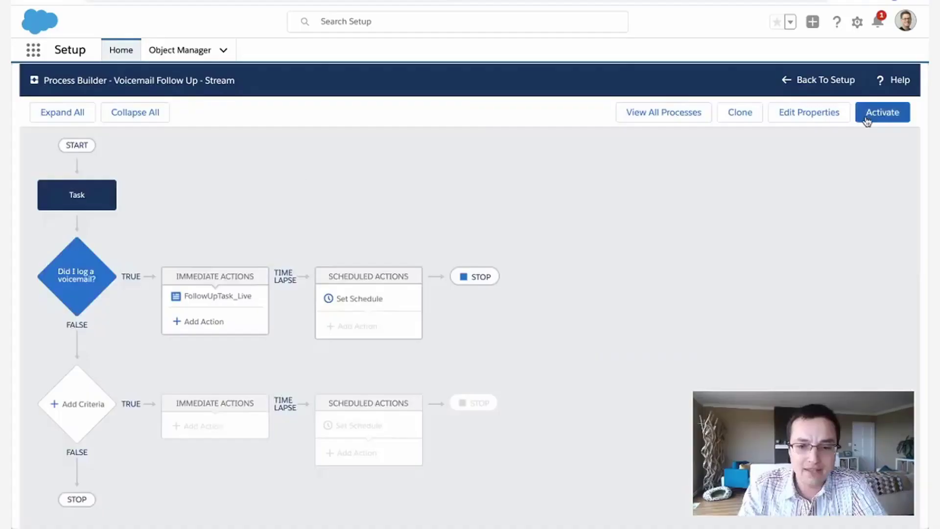
click(866, 118)
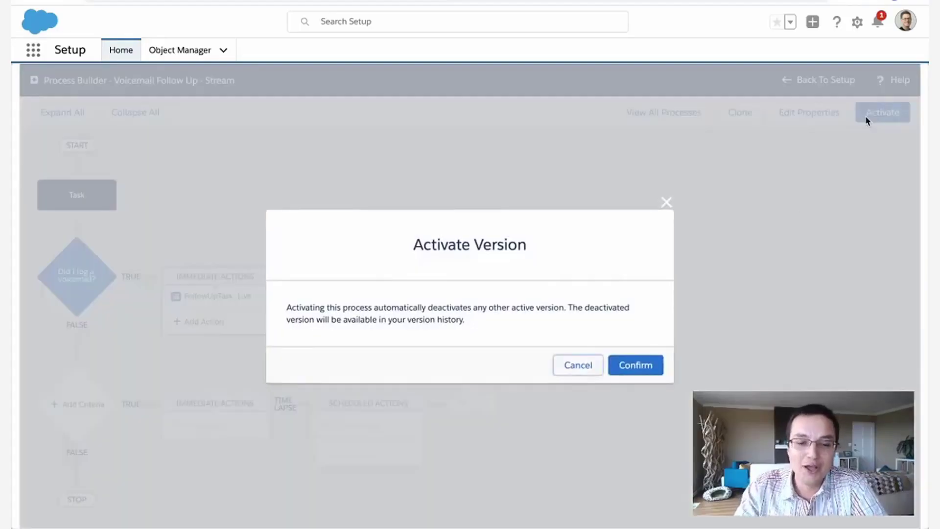
click(636, 364)
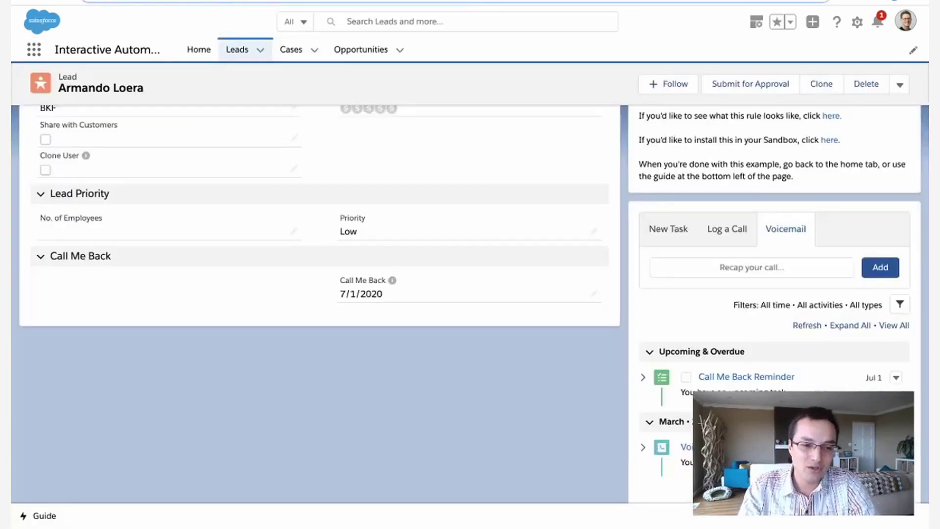
Log a voicemail on the lead and check Upcoming & Overdue for the new follow-up task
click(878, 267)
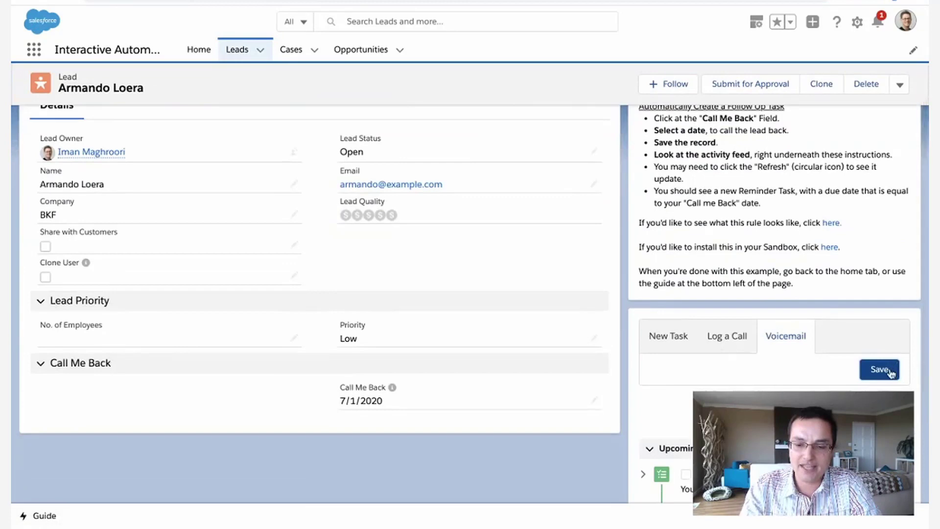
click(881, 370)
scroll(730, 365, down, 3)
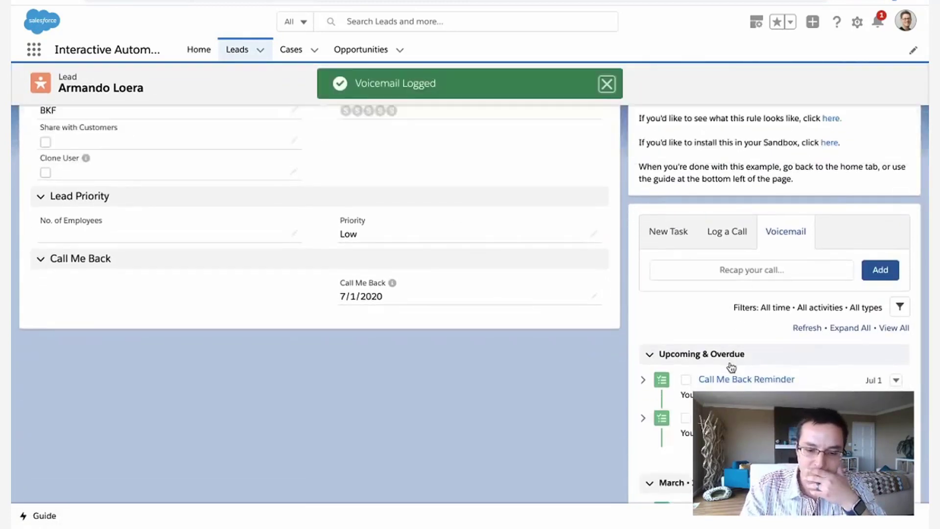